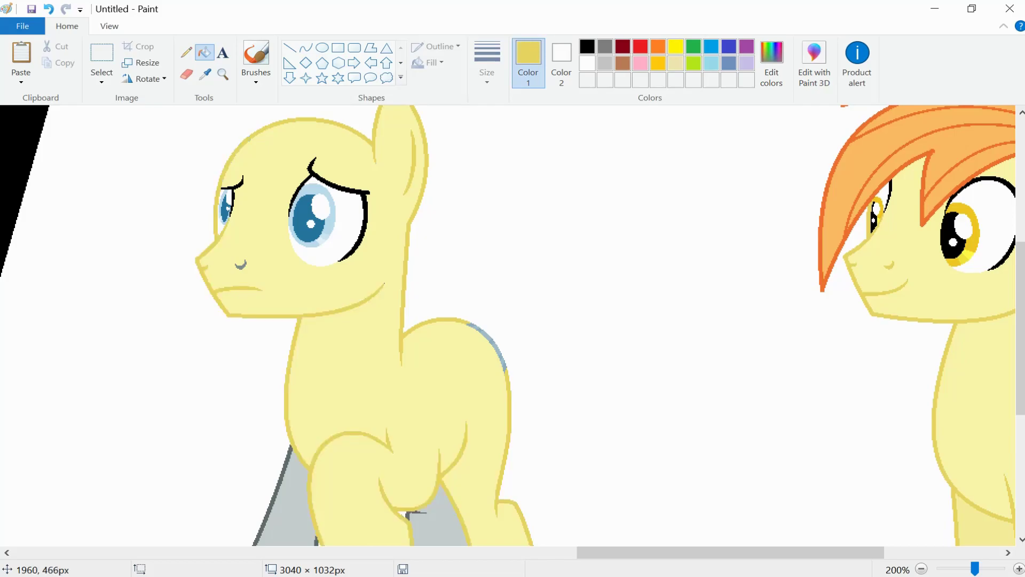
Recolor the remaining blue-grey and dark grey outline segments on the bald pony's back and legs with the darker yellow outline color
click(475, 331)
key(ctrl+z)
scroll(475, 331, up, 3)
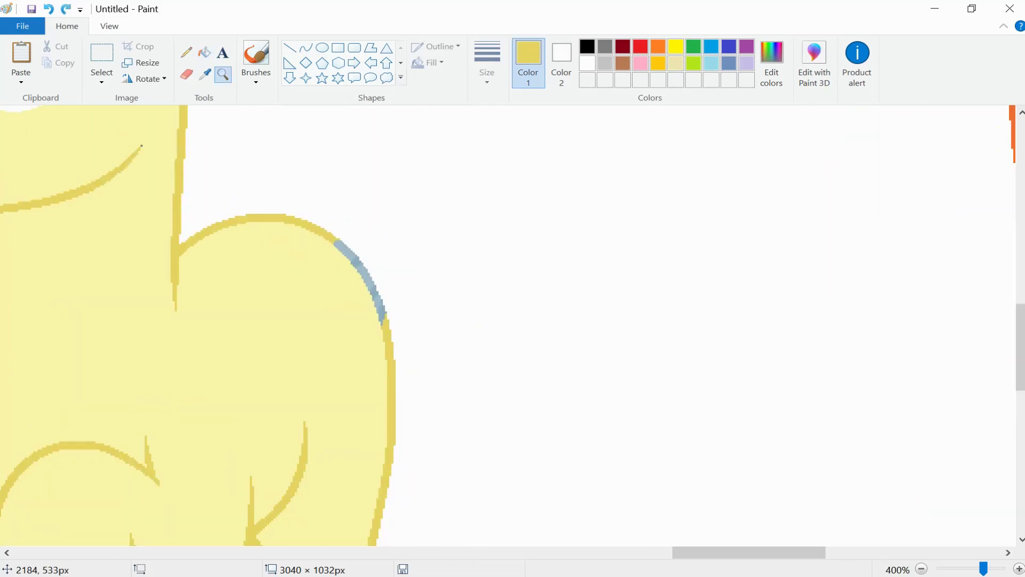
scroll(507, 325, down, 5)
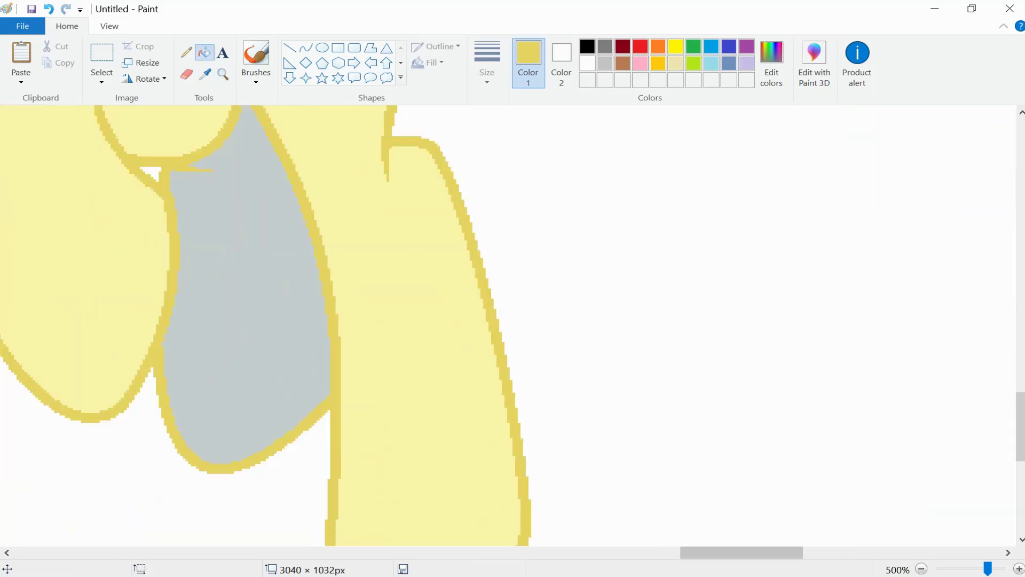
Fill the bald pony's grey far legs with the shaded yellow used on the reference pony's far legs
scroll(507, 325, left, 3)
scroll(507, 326, down, 3)
scroll(507, 326, left, 5)
click(326, 256)
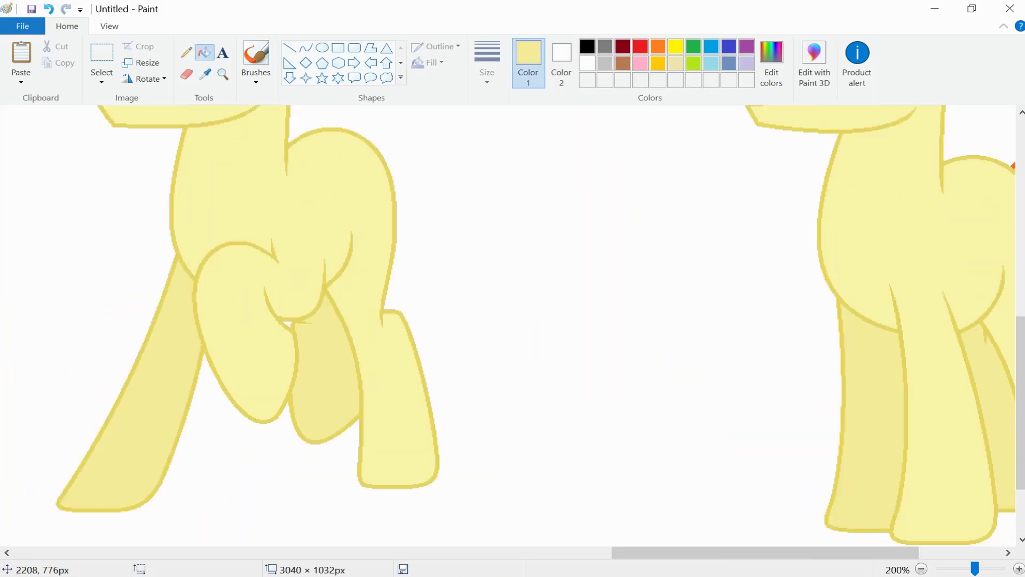
Copy the reference pony's near eye into the blank area beside the bald pony's head
scroll(507, 326, up, 5)
click(204, 73)
click(116, 239)
click(102, 58)
drag(819, 217, 866, 297)
drag(854, 235, 834, 283)
Sample the gold from the copied eye and fill the bald pony's iris with it
scroll(221, 306, up, 2)
click(204, 74)
click(825, 251)
click(353, 267)
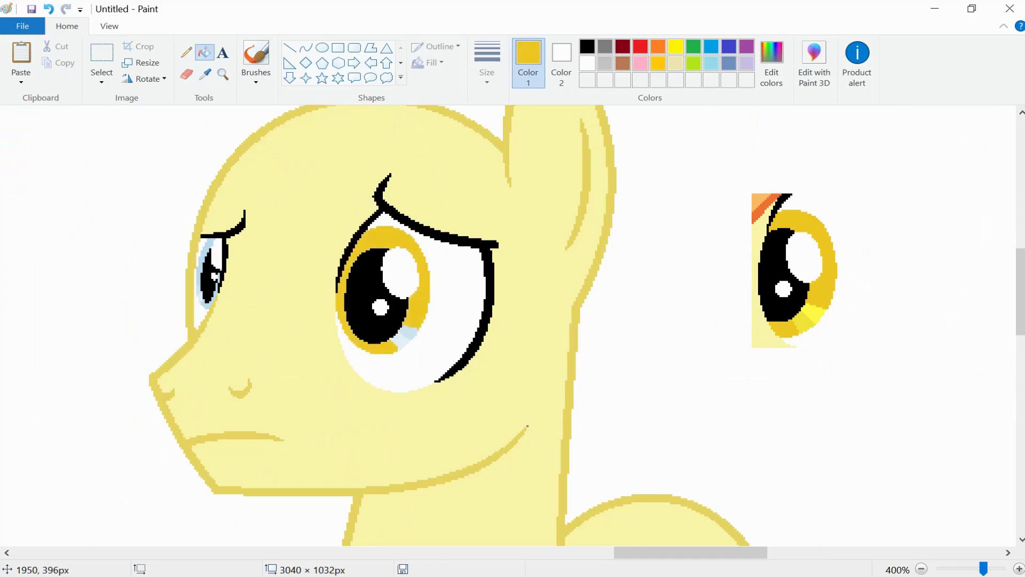
Fill the iris highlight segments with the two lighter yellows sampled from the copied eye
click(809, 316)
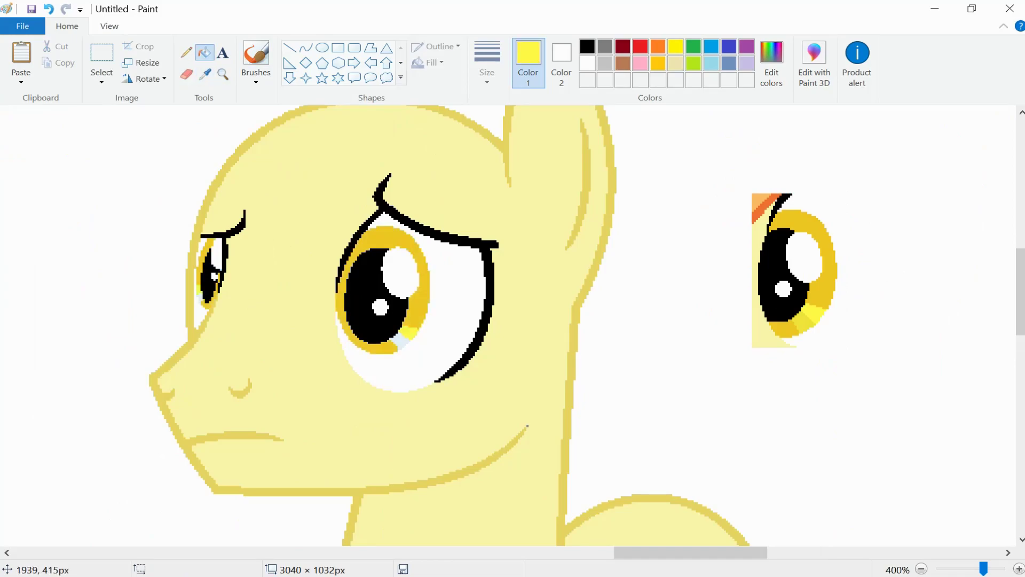
click(205, 74)
click(800, 324)
click(205, 74)
click(585, 304)
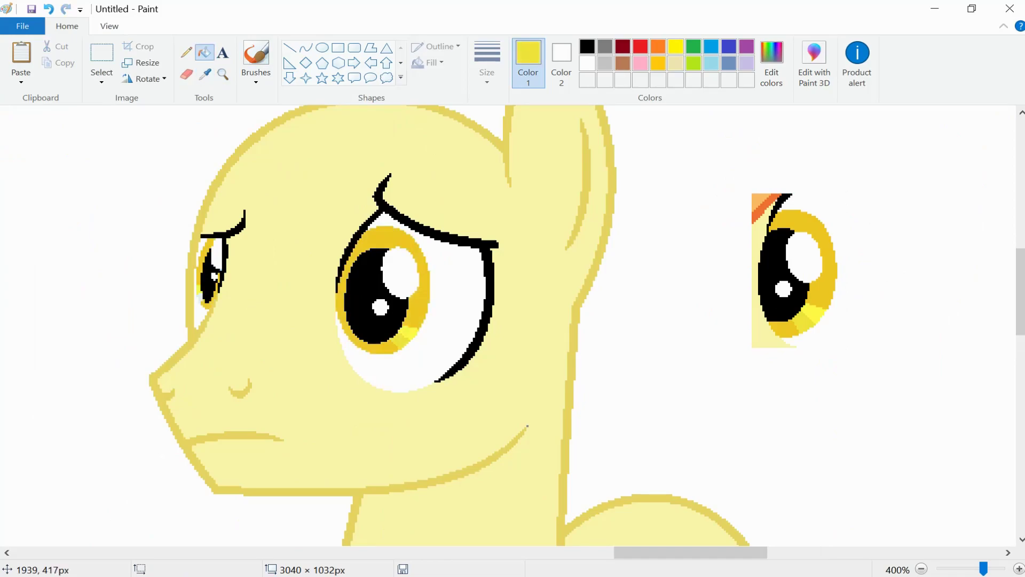
Delete the copied reference eye from the blank area
click(102, 52)
key(Delete)
scroll(507, 320, down, 2)
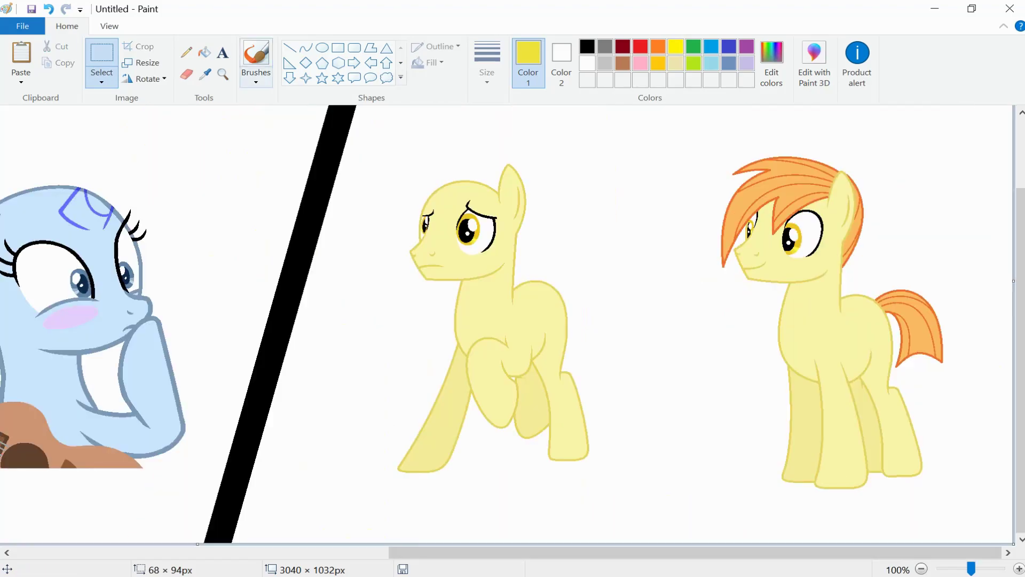
click(222, 74)
click(459, 251)
click(231, 321)
click(289, 47)
click(640, 46)
drag(271, 262, 348, 262)
click(486, 64)
click(523, 165)
click(48, 8)
Sample the pony's light yellow body color and fill the stray dark pixel at the end of the jaw line
click(223, 74)
click(683, 278)
click(205, 73)
click(299, 176)
click(205, 52)
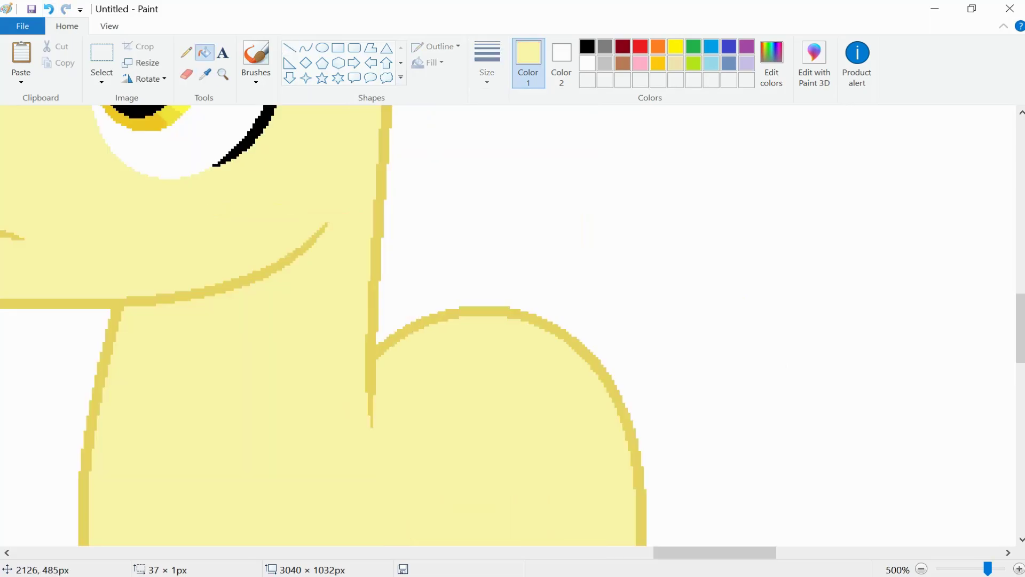
Draw the bald pony's tail outline with red curves, modelled on the reference pony's tail
scroll(507, 326, down, 3)
click(306, 47)
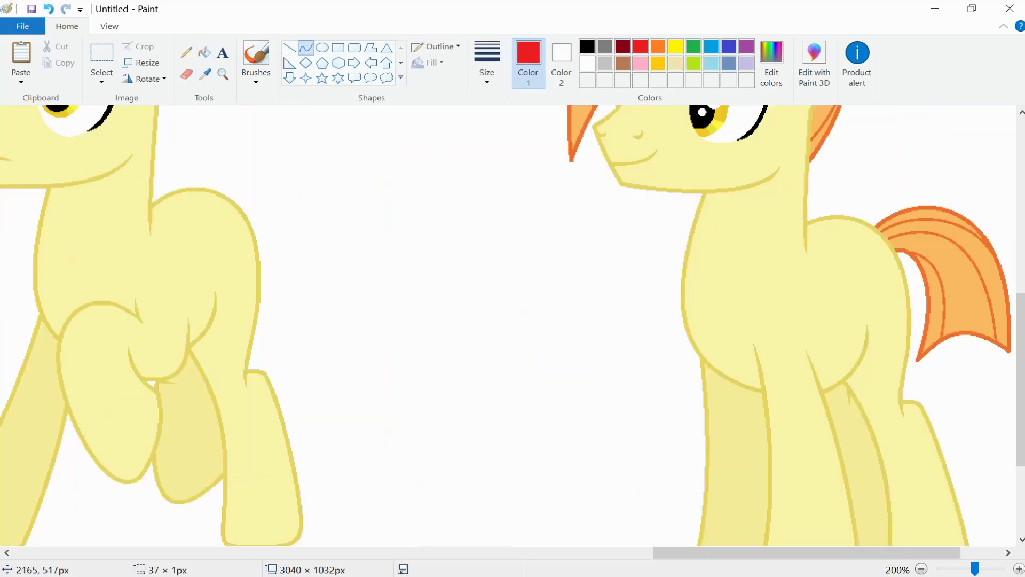
mouse_move(222, 176)
mouse_down()
mouse_move(343, 300)
mouse_move(340, 321)
mouse_up()
mouse_move(320, 240)
mouse_down()
mouse_move(296, 192)
mouse_move(307, 160)
mouse_up()
drag(229, 199, 267, 324)
mouse_move(284, 217)
mouse_down()
mouse_move(343, 201)
mouse_move(293, 241)
mouse_up()
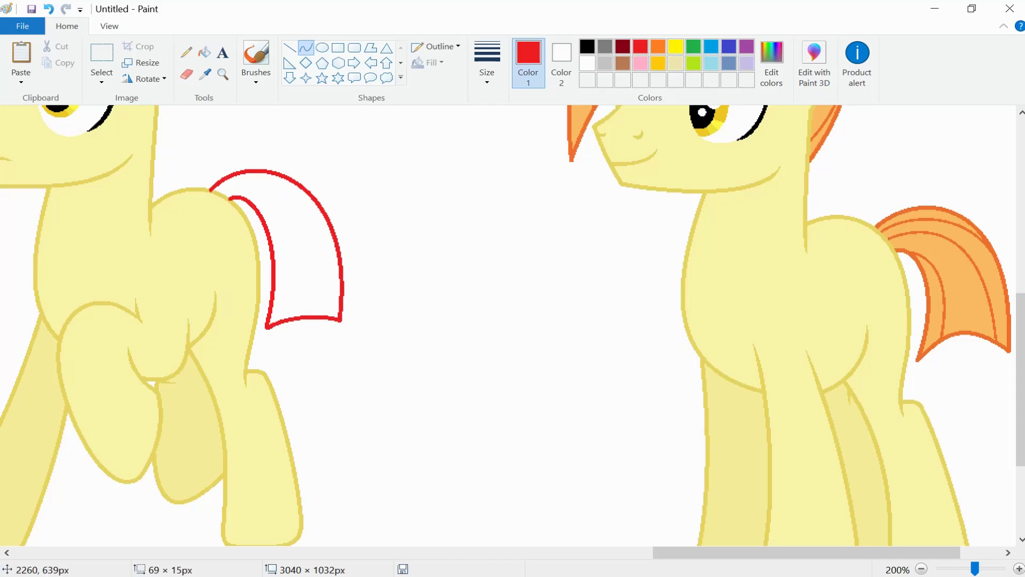
Copy the top part of the bald pony's ear and place the copy in the blank area between the ponies
scroll(321, 320, up, 4)
scroll(320, 321, left, 3)
click(101, 53)
drag(256, 152, 324, 247)
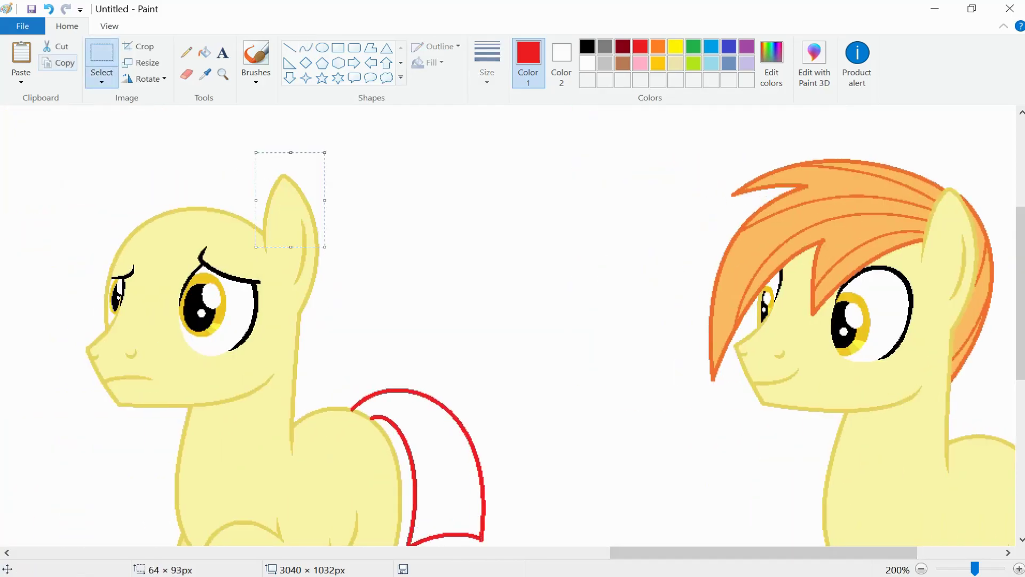
key(ctrl+v)
drag(35, 153, 615, 182)
Draw the front of the mane with red curves: the pointed fringe across the forehead and the long lock beside the face
click(306, 48)
drag(262, 233, 154, 294)
mouse_move(208, 262)
mouse_down()
mouse_move(197, 254)
mouse_move(211, 258)
mouse_up()
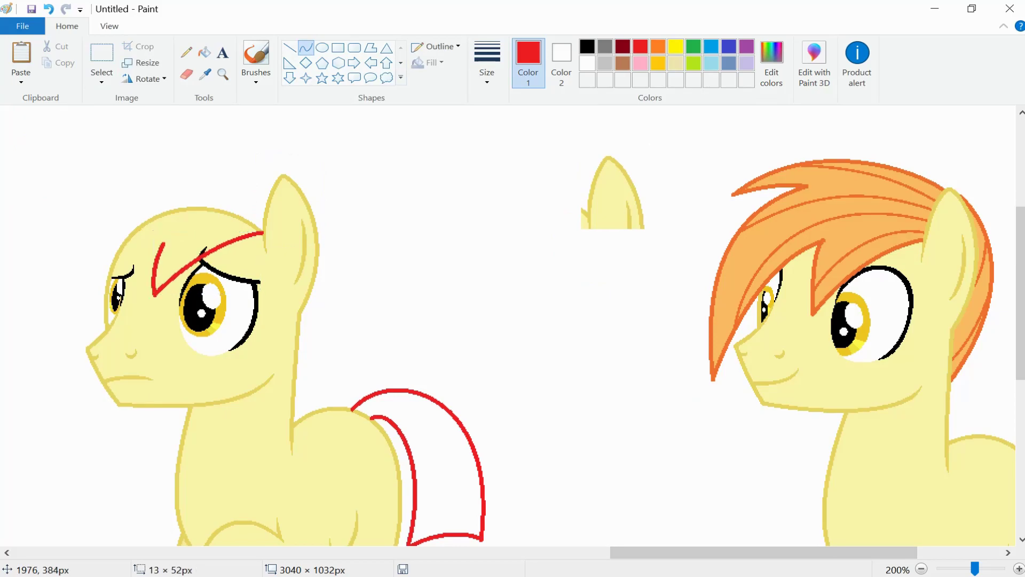
scroll(139, 267, left, 2)
drag(227, 244, 124, 400)
mouse_move(160, 347)
mouse_down()
mouse_move(149, 309)
mouse_move(166, 278)
mouse_up()
mouse_move(190, 179)
mouse_down()
mouse_move(125, 400)
mouse_move(132, 195)
mouse_move(80, 276)
mouse_up()
click(80, 276)
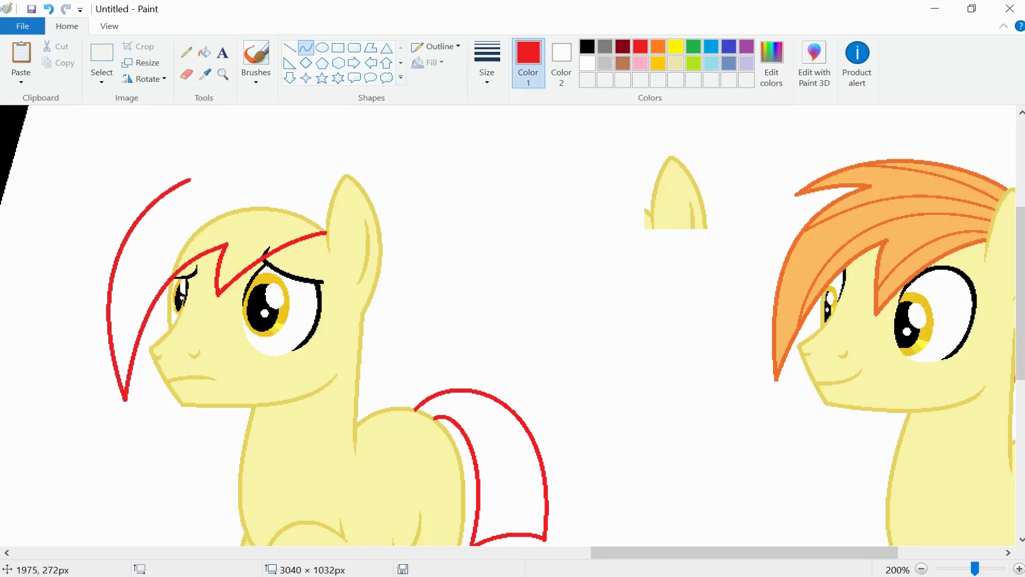
scroll(507, 320, up, 3)
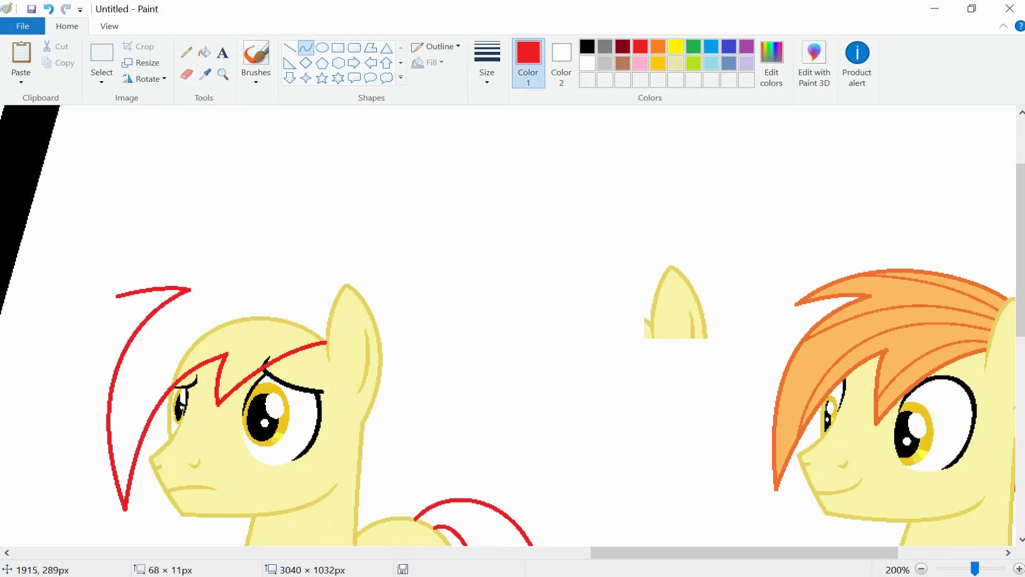
mouse_move(359, 477)
mouse_down()
mouse_move(234, 290)
mouse_move(116, 294)
mouse_up()
drag(748, 552, 763, 552)
drag(387, 508, 235, 321)
click(299, 165)
click(48, 8)
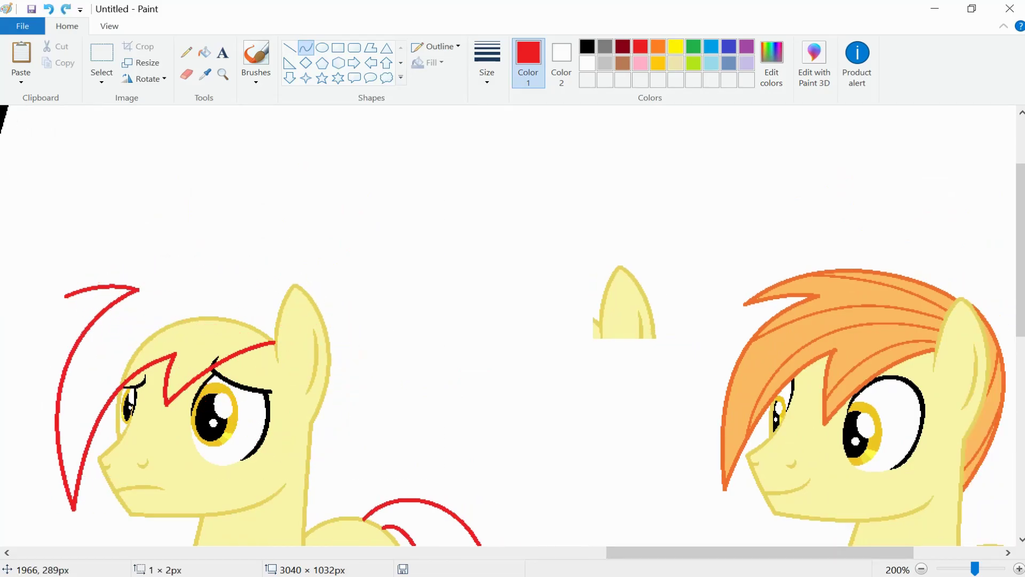
Draw the mane's outer contour as a red curve from the front tip over the head to the back of the neck
mouse_move(65, 294)
mouse_down()
mouse_move(304, 483)
mouse_move(55, 230)
mouse_move(62, 196)
mouse_move(331, 302)
mouse_move(395, 262)
mouse_move(456, 182)
mouse_up()
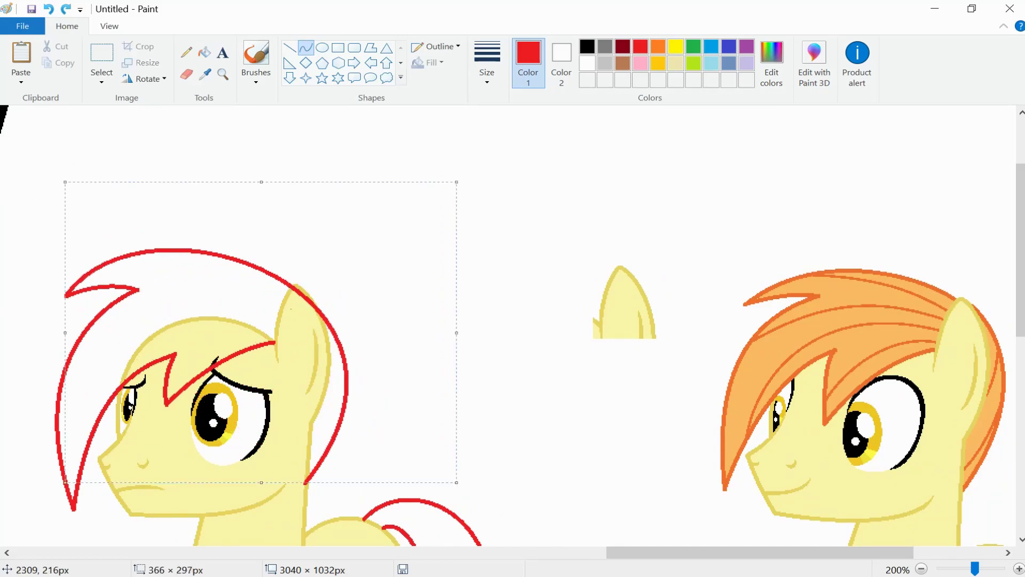
Delete the ear copy from the blank area between the ponies
click(101, 54)
drag(573, 240, 665, 339)
key(Delete)
scroll(309, 289, up, 4)
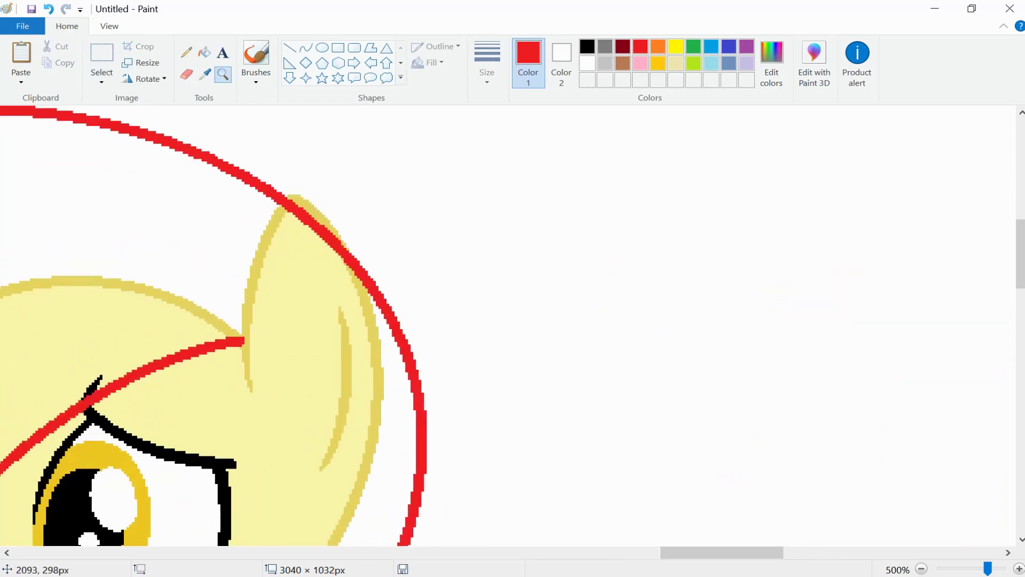
click(204, 51)
key(ctrl+v)
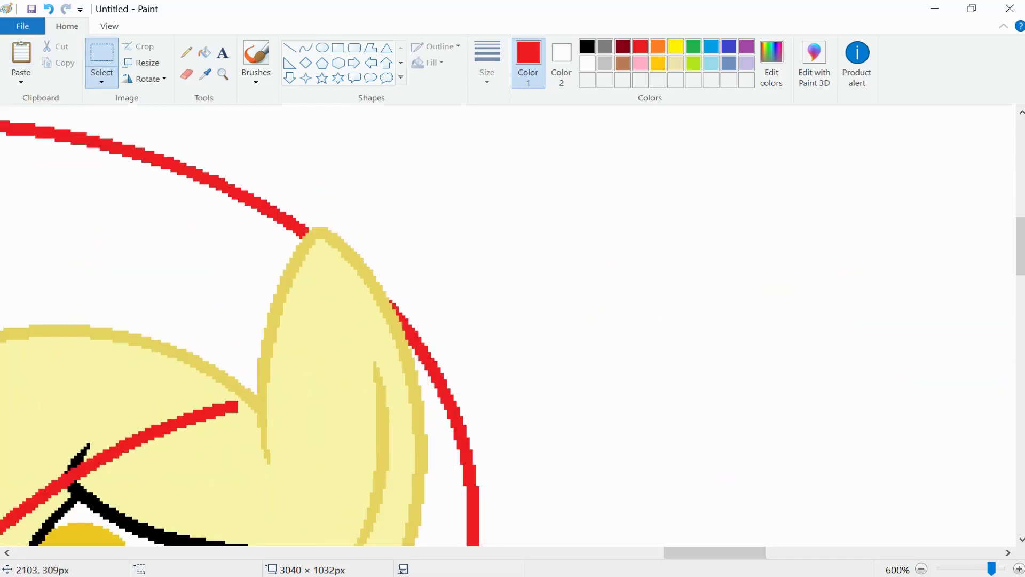
key(ctrl+z)
Paste the ear piece again, clear the leftover outline stub beside it, and place it over the red mane curve on the ear
key(ctrl+v)
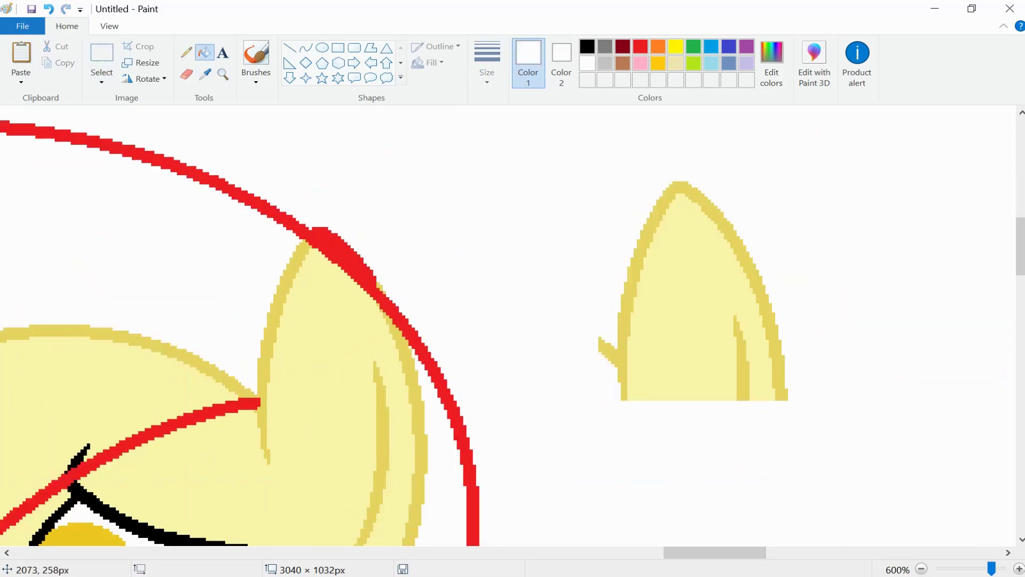
click(186, 74)
click(605, 354)
key(ctrl+z)
drag(694, 299, 350, 347)
key(Escape)
click(205, 52)
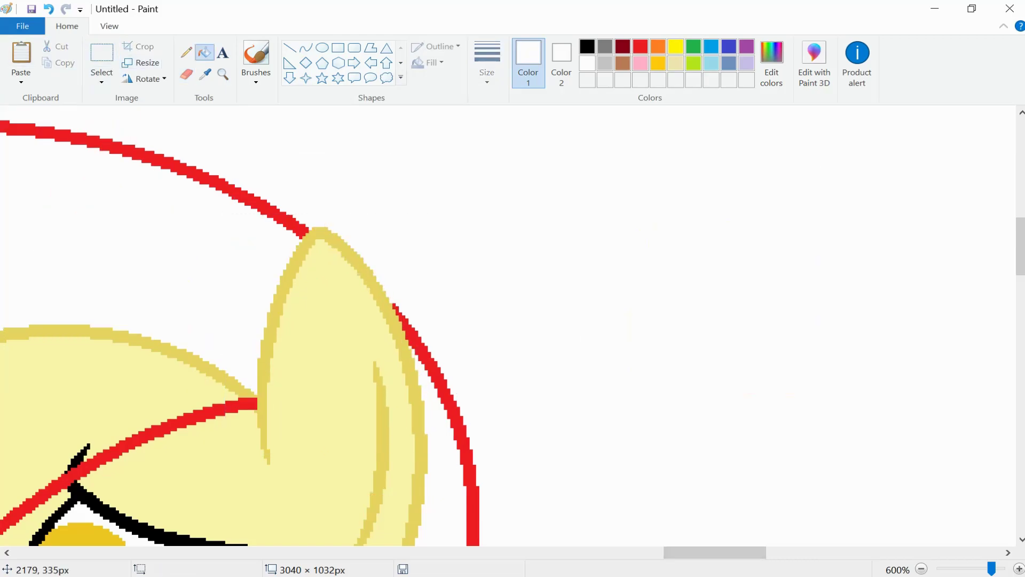
Draw thin red strand curves inside the tail, following the reference pony's tail
scroll(716, 552, down, 4)
click(306, 47)
click(640, 46)
mouse_move(179, 276)
mouse_down()
mouse_move(272, 274)
mouse_move(207, 259)
mouse_move(229, 245)
mouse_up()
drag(188, 277, 292, 400)
mouse_move(315, 335)
mouse_down()
mouse_move(282, 354)
mouse_move(313, 288)
mouse_up()
drag(218, 283, 249, 403)
drag(235, 344, 253, 315)
Draw thin red strand curves inside the mane, both behind the ear and across the front section
scroll(252, 298, up, 3)
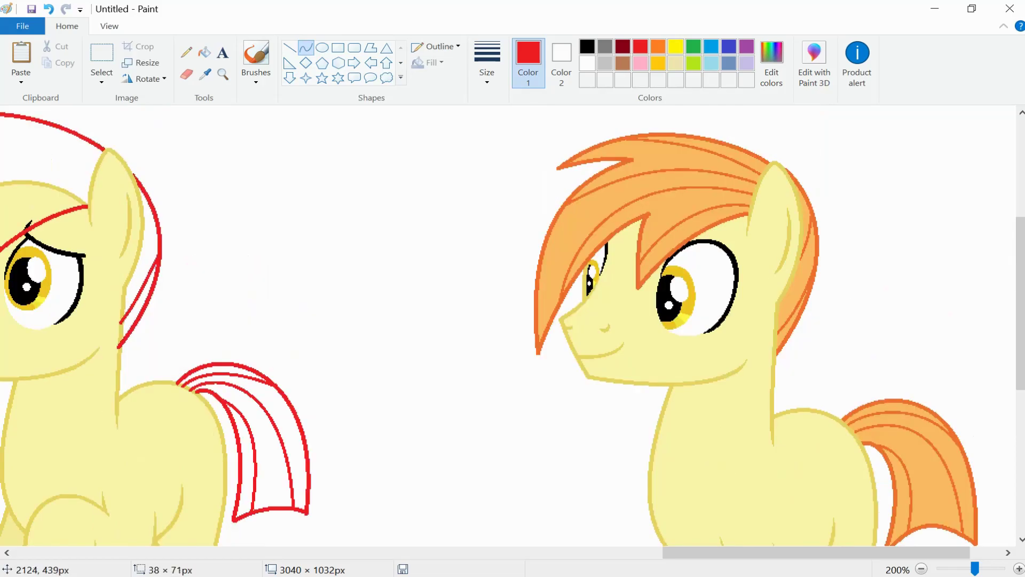
scroll(151, 224, left, 6)
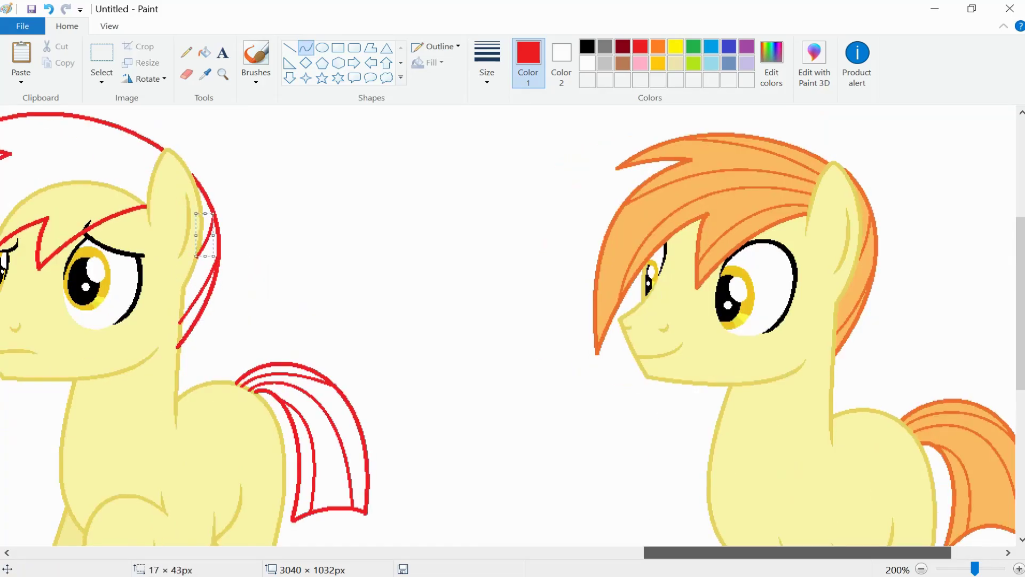
scroll(151, 224, up, 3)
mouse_move(218, 362)
mouse_down()
mouse_move(303, 311)
mouse_move(333, 333)
mouse_up()
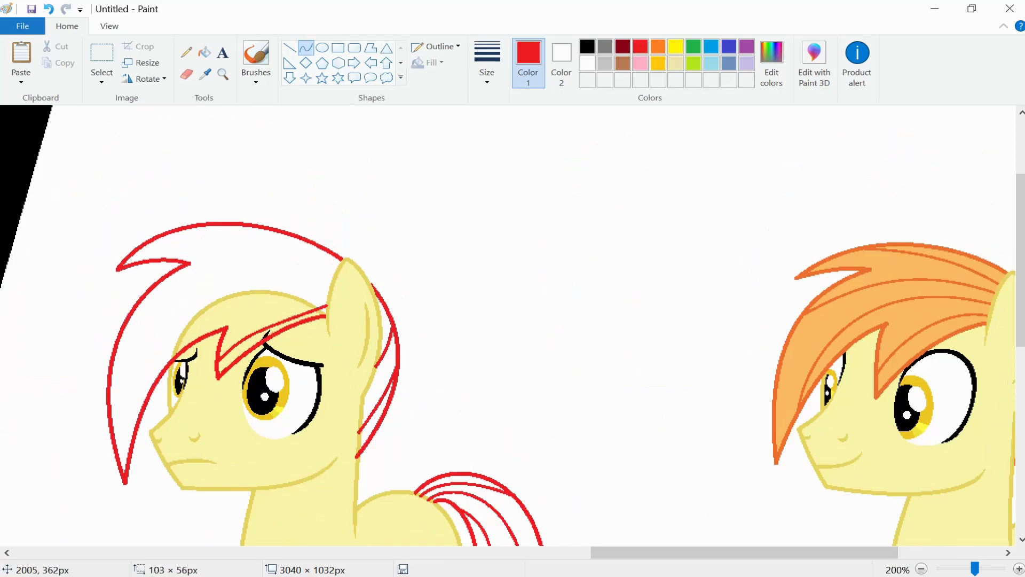
drag(200, 384, 204, 262)
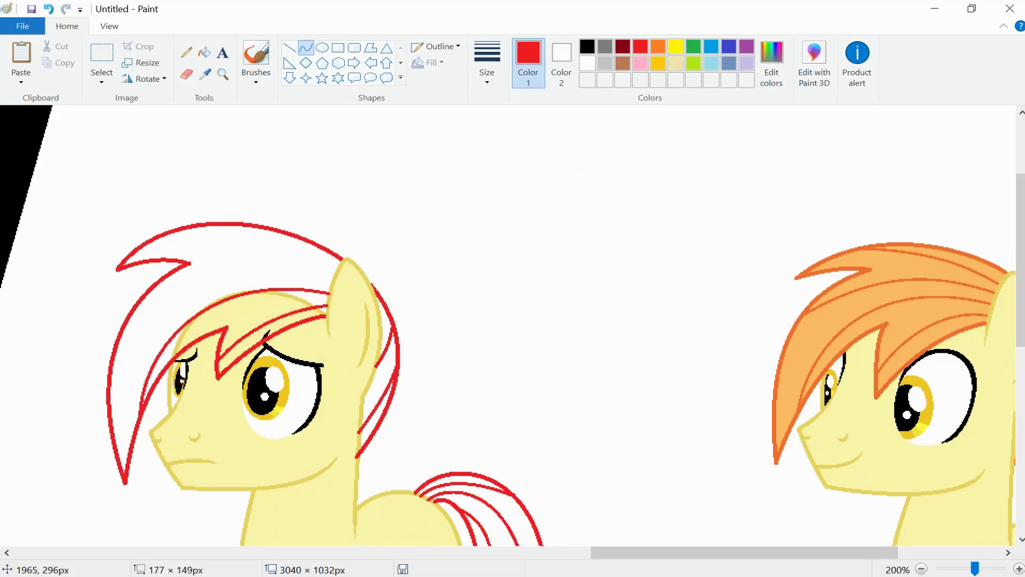
drag(135, 313, 332, 280)
drag(235, 284, 229, 282)
drag(176, 299, 288, 215)
drag(198, 226, 332, 268)
drag(256, 243, 238, 232)
Restore the back's dark yellow outline where the red tail lines overlap it and recolor the leftover red ends
click(222, 74)
click(424, 495)
click(424, 495)
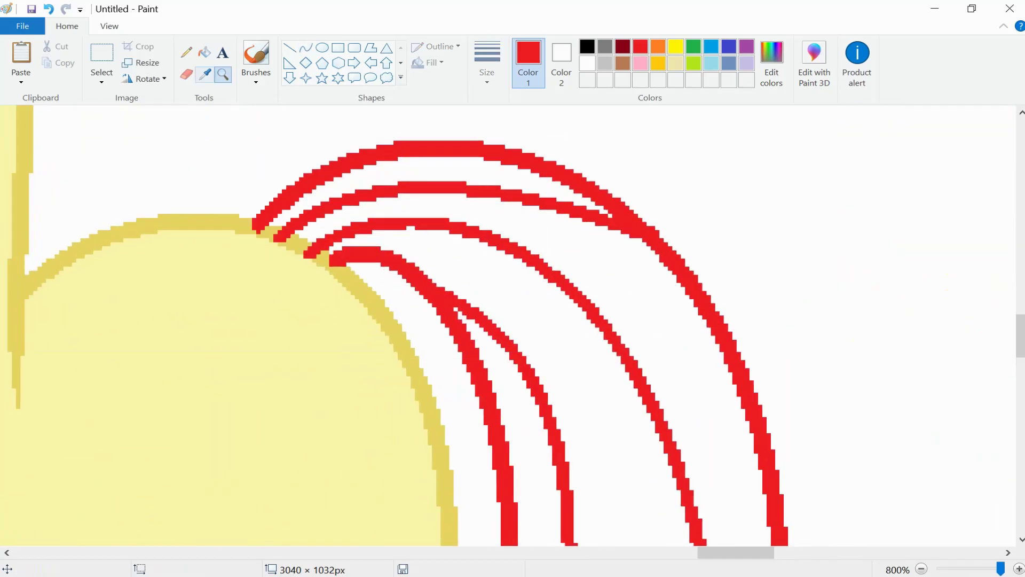
click(204, 73)
click(443, 523)
click(289, 47)
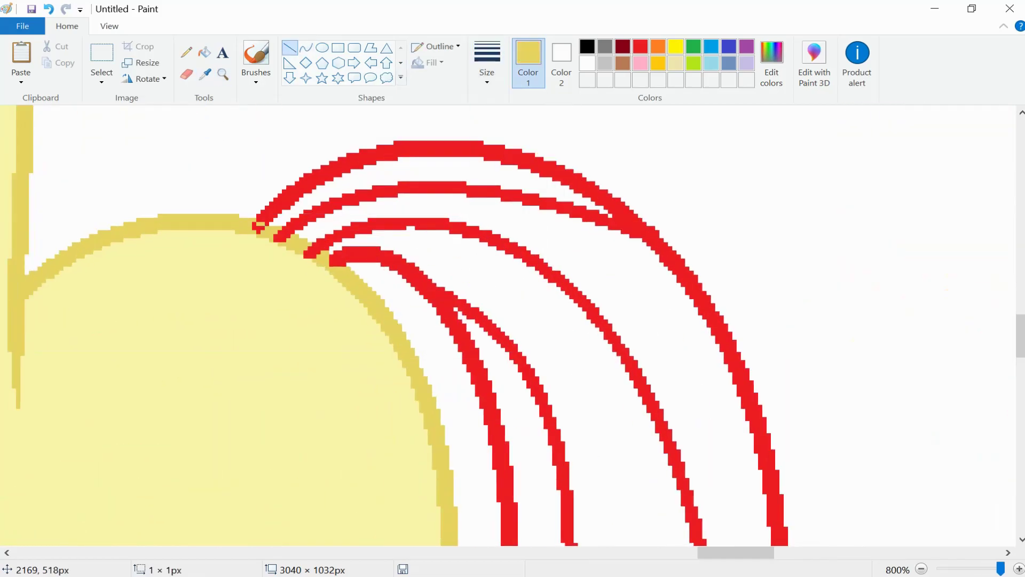
click(205, 52)
click(282, 236)
click(312, 252)
Extend the tail's two lower corners into sharp points with the sampled red
click(205, 73)
click(456, 308)
scroll(512, 321, down, 5)
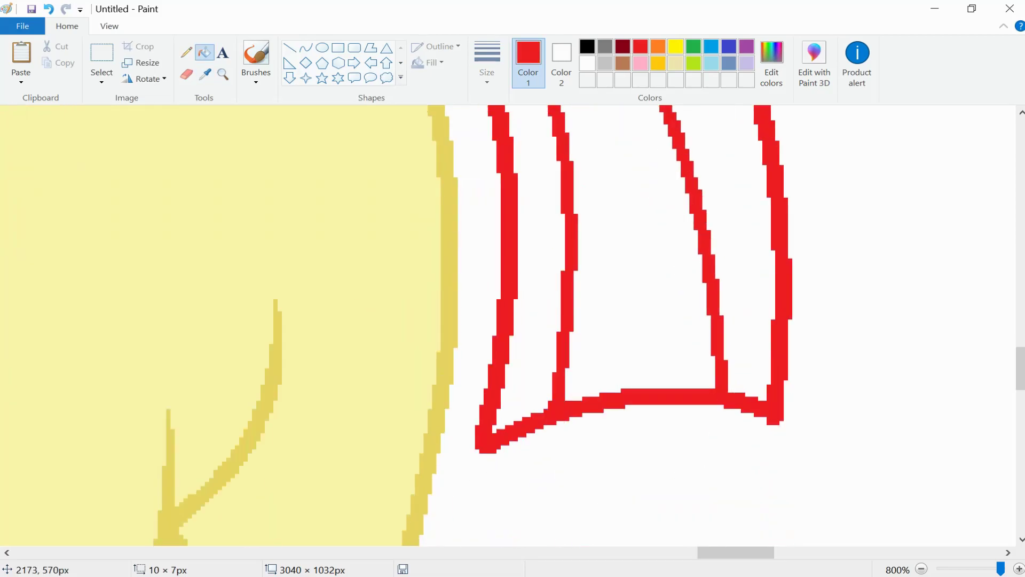
scroll(512, 320, down, 3)
scroll(512, 320, right, 3)
click(306, 48)
drag(318, 257, 492, 158)
drag(356, 228, 374, 214)
drag(577, 185, 643, 220)
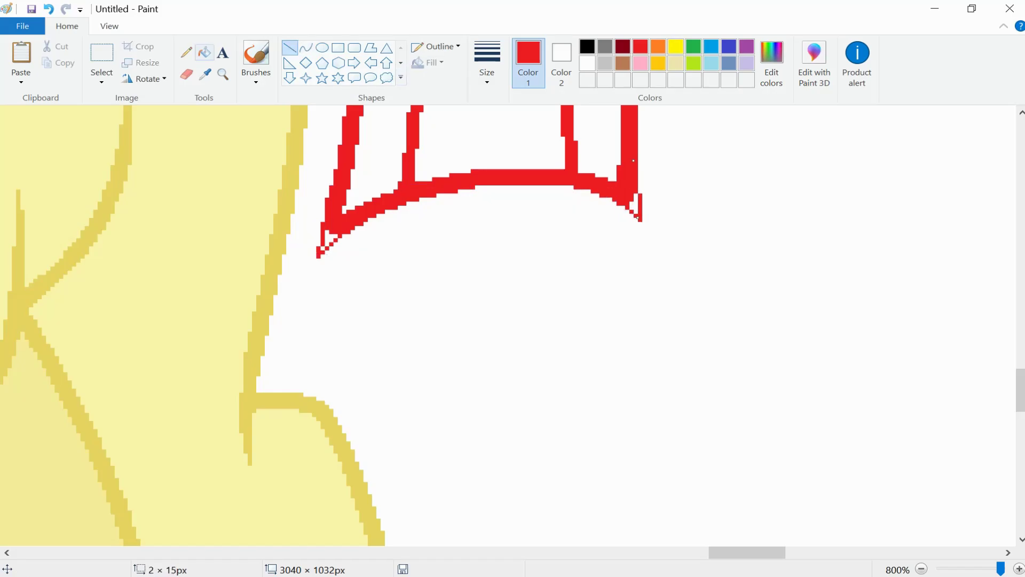
click(204, 51)
Redraw the neck outline in the sampled dark yellow over the red mane ends at the back of the neck
scroll(555, 267, up, 10)
scroll(555, 267, left, 5)
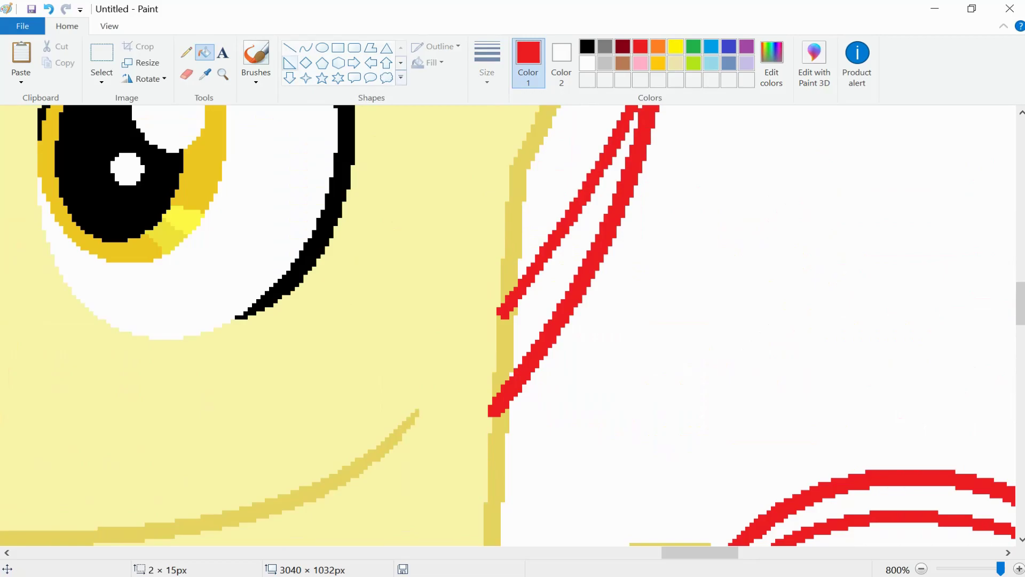
click(289, 47)
click(204, 73)
click(510, 225)
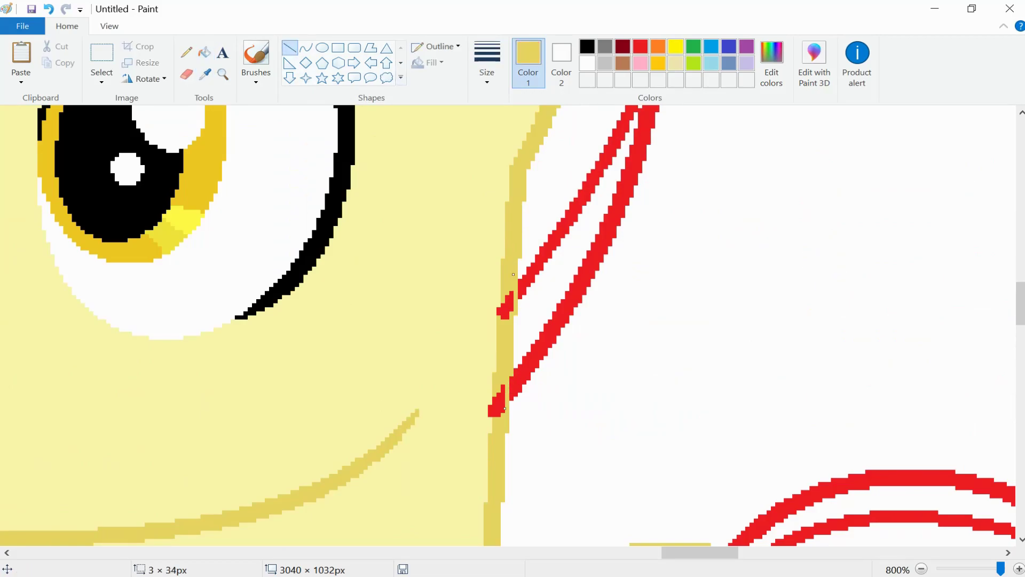
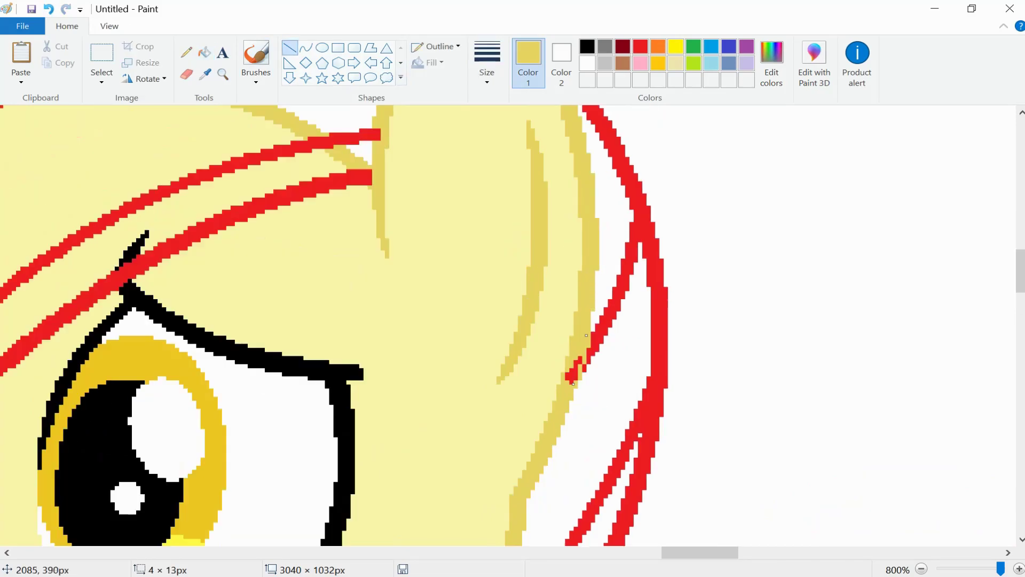
Recolor the red strand tips overlapping the ear's front edge with the dark yellow outline color
scroll(586, 335, up, 5)
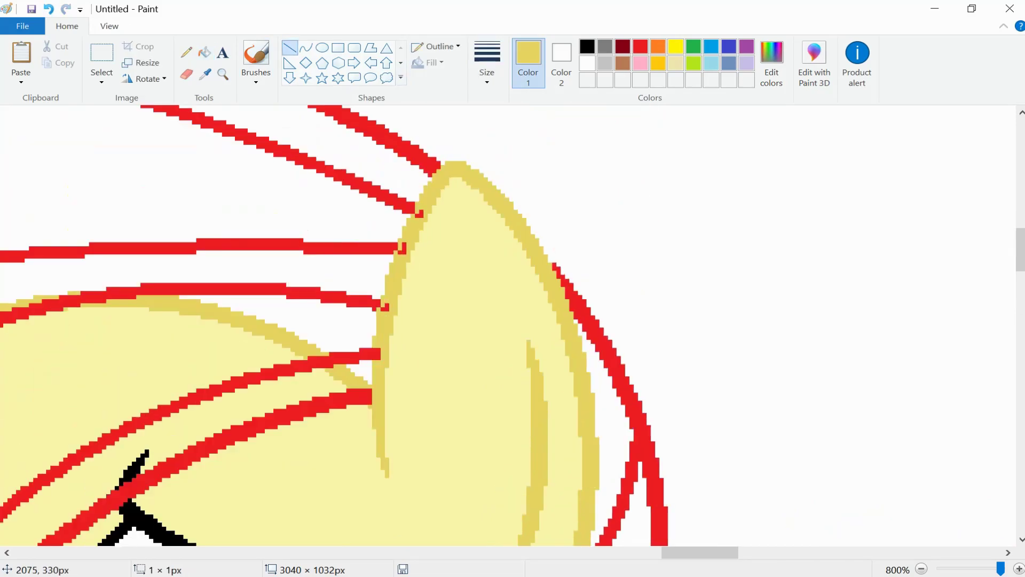
click(204, 52)
click(419, 214)
click(403, 249)
click(385, 307)
Clean up the red strand ends left on and inside the ear outline using the dark yellow and light yellow body colors
scroll(385, 307, down, 7)
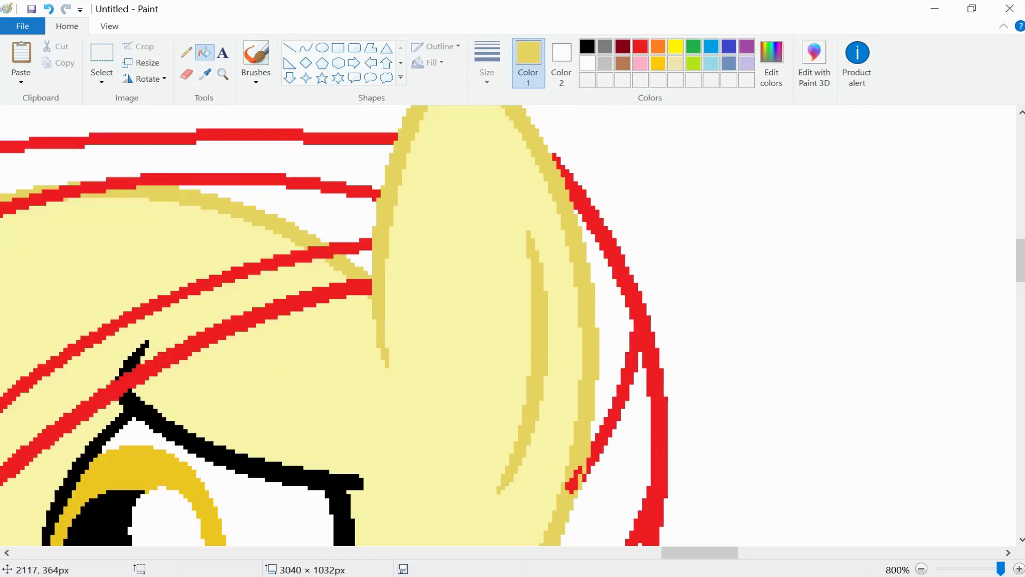
click(582, 289)
scroll(694, 288, up, 5)
click(223, 75)
click(367, 307)
click(204, 74)
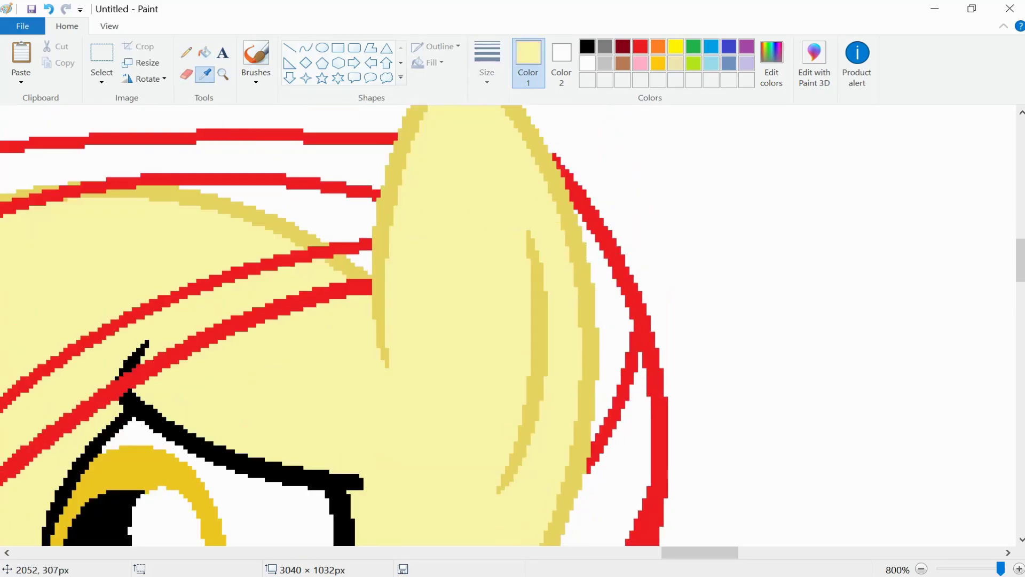
click(248, 470)
Fill the yellow head and outline areas enclosed by the red front mane strands with white
drag(700, 553, 666, 552)
click(205, 52)
click(480, 267)
click(534, 209)
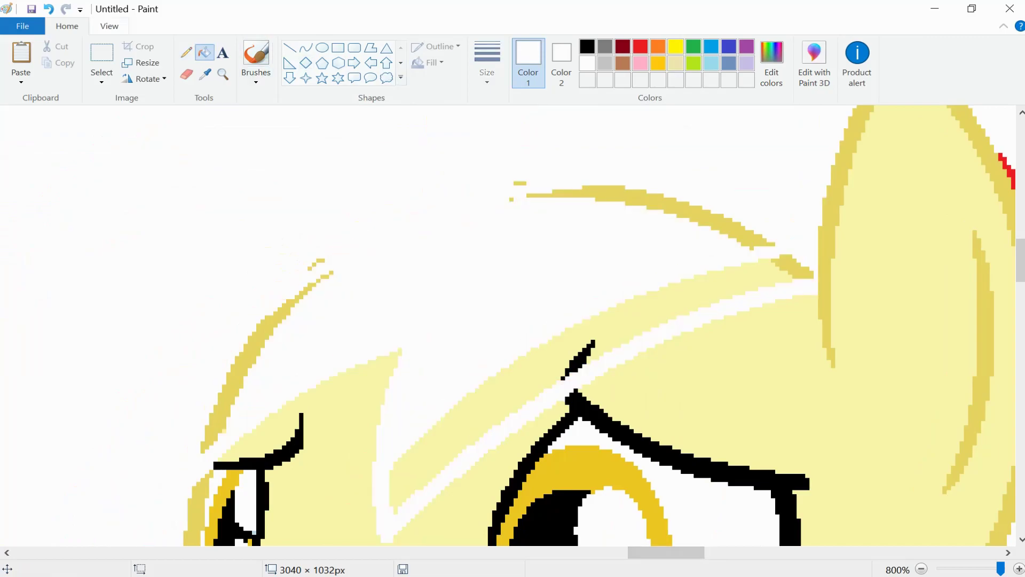
key(ctrl+z)
click(760, 235)
click(641, 310)
click(574, 360)
click(273, 320)
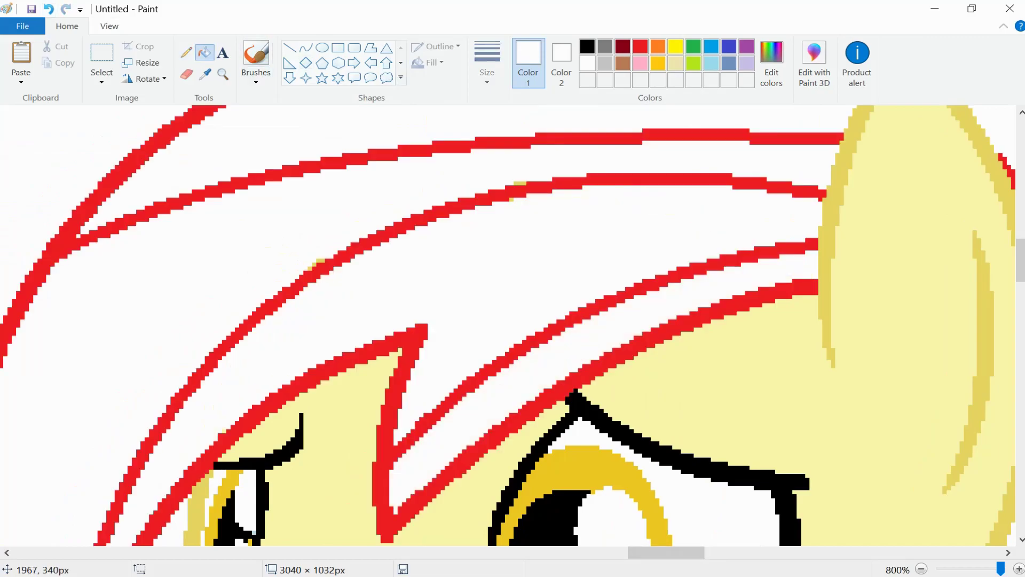
scroll(512, 326, down, 3)
scroll(513, 325, up, 5)
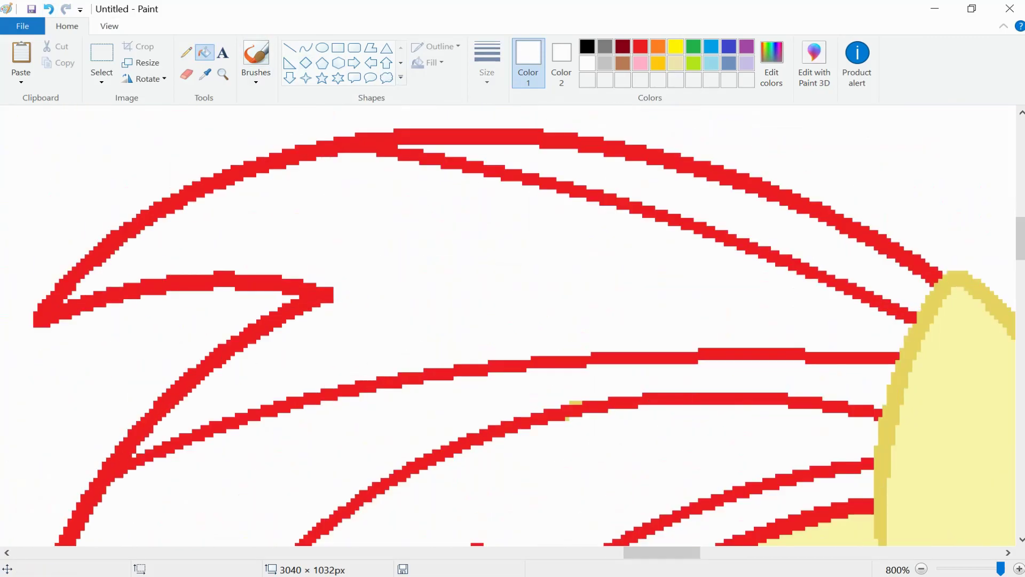
Trim the blunt inner corner of the notch in the upper front mane with white curves, leaving a sharp point
drag(661, 553, 641, 552)
click(306, 47)
drag(536, 336, 529, 321)
drag(329, 297, 593, 291)
mouse_move(470, 294)
mouse_down()
mouse_move(506, 288)
mouse_move(536, 254)
mouse_up()
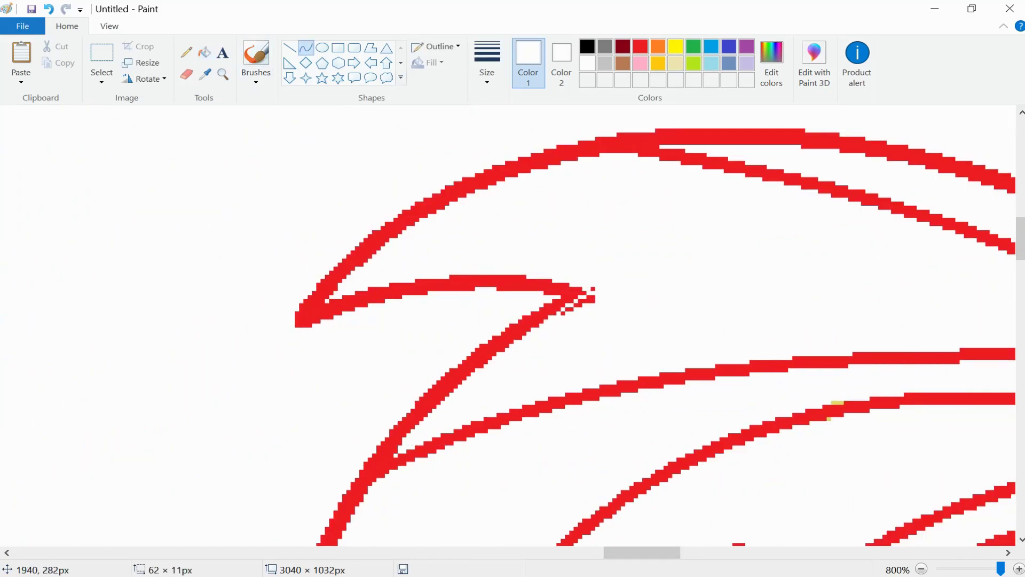
click(204, 52)
Extend the upper front mane's outer tip into a sharp point using the sampled red
click(205, 75)
click(329, 299)
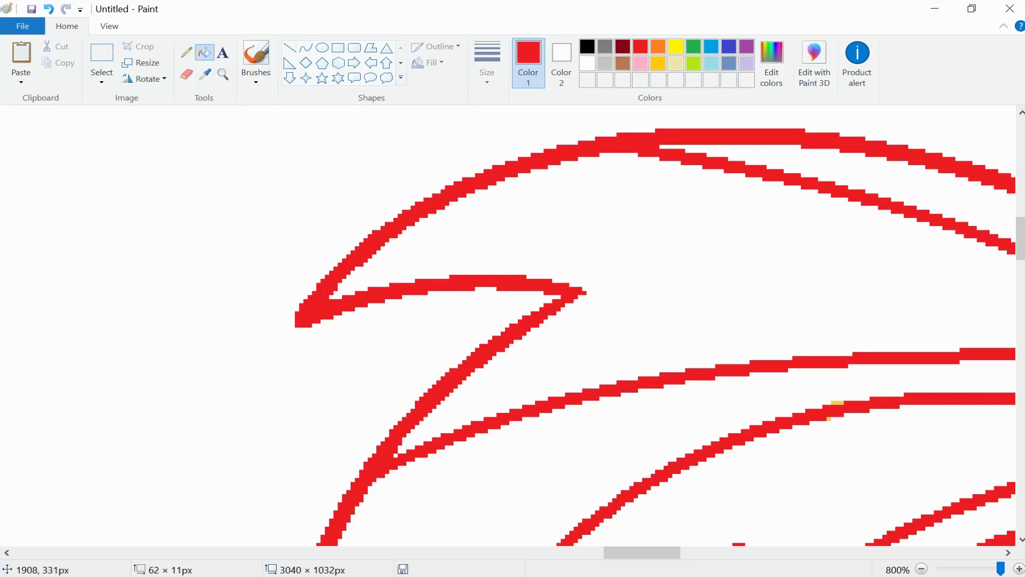
click(306, 48)
mouse_move(288, 350)
mouse_down()
mouse_move(463, 291)
mouse_move(316, 327)
mouse_move(345, 282)
mouse_up()
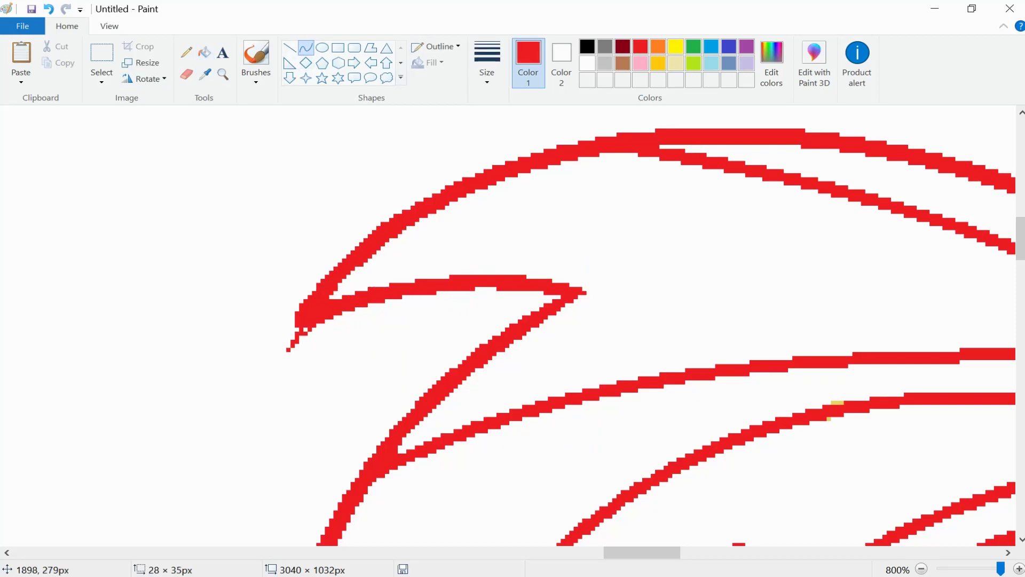
click(205, 51)
Extend the lowest tip of the front mane, in front of the muzzle, into a sharp red point
scroll(301, 328, down, 10)
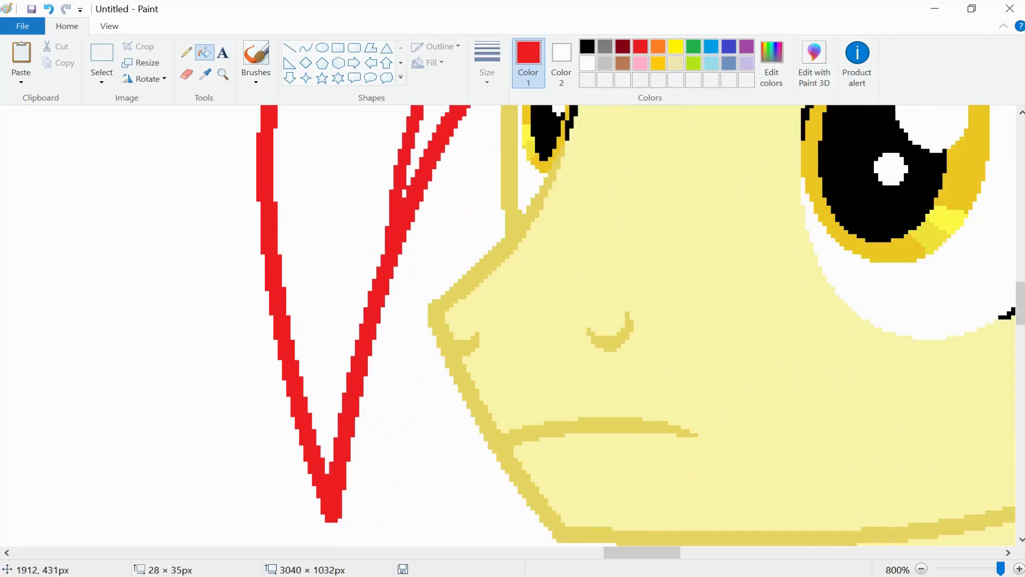
scroll(507, 320, down, 3)
click(306, 48)
mouse_move(349, 309)
mouse_down()
mouse_move(348, 448)
mouse_move(343, 316)
mouse_up()
click(204, 52)
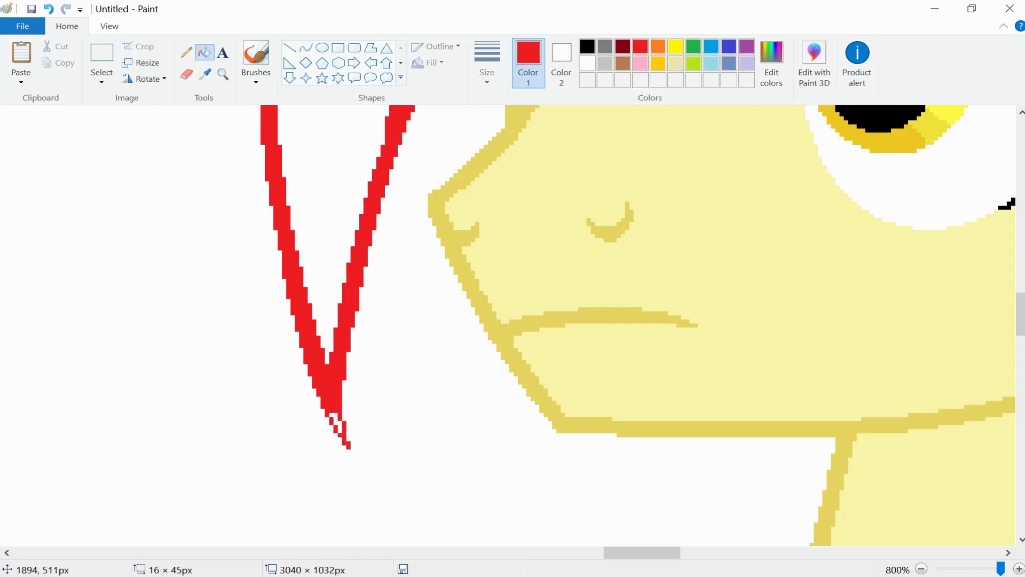
Extend the bangs' downward tip between the eyes into a sharp point with red curves and fill its gaps
scroll(507, 325, up, 5)
scroll(507, 326, right, 3)
scroll(508, 325, right, 3)
click(306, 48)
drag(431, 329, 322, 452)
mouse_move(368, 393)
mouse_down()
mouse_move(389, 363)
mouse_move(316, 300)
mouse_move(325, 440)
mouse_up()
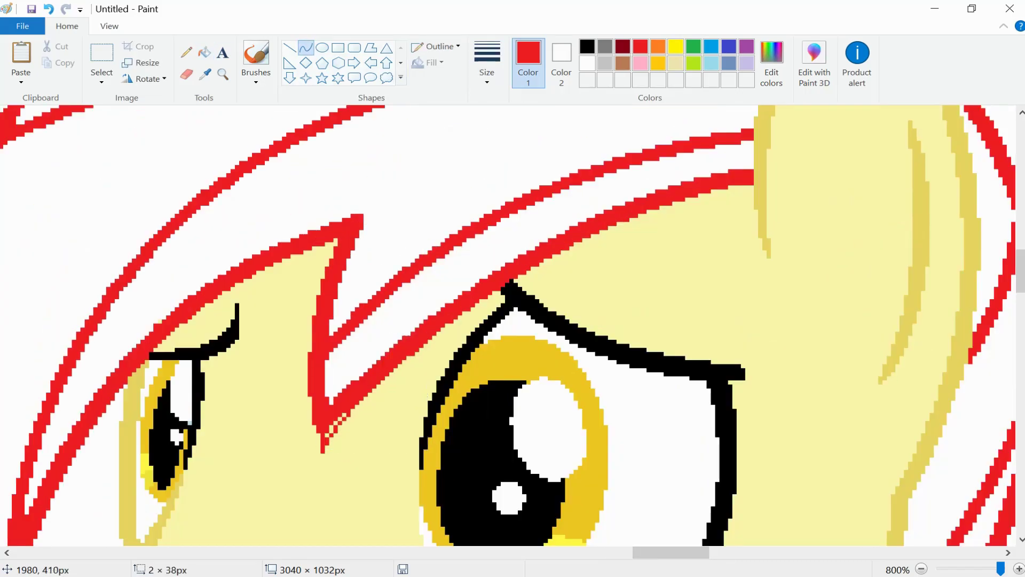
click(205, 52)
Sharpen the corner of the bangs' notch above the far eye, using white sampled from that eye
click(204, 73)
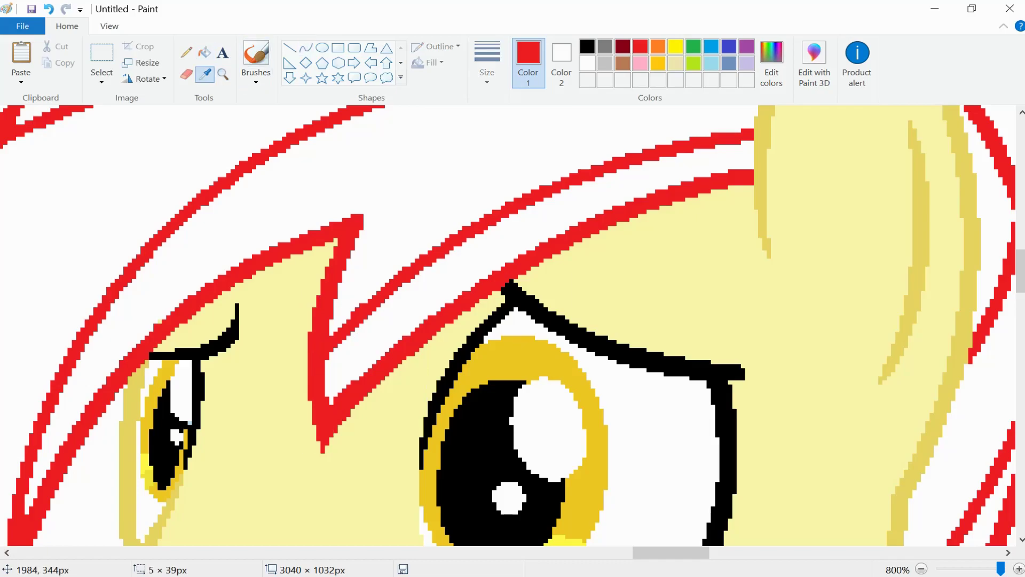
click(171, 363)
click(306, 48)
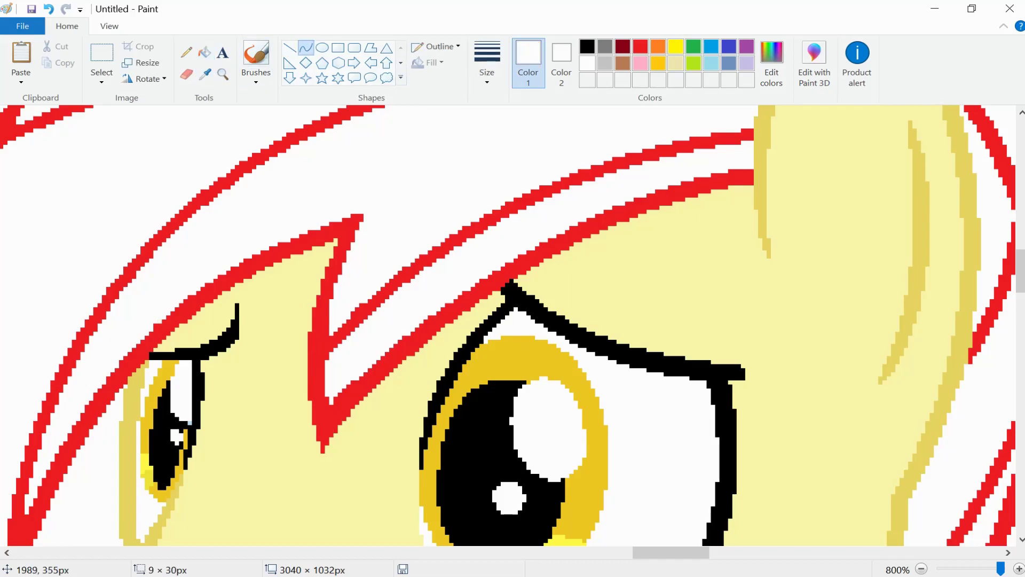
click(205, 52)
click(357, 236)
click(362, 227)
click(352, 248)
Fill all sections of the worried pony's mane and tail with the light orange of the reference pony's hair
click(974, 569)
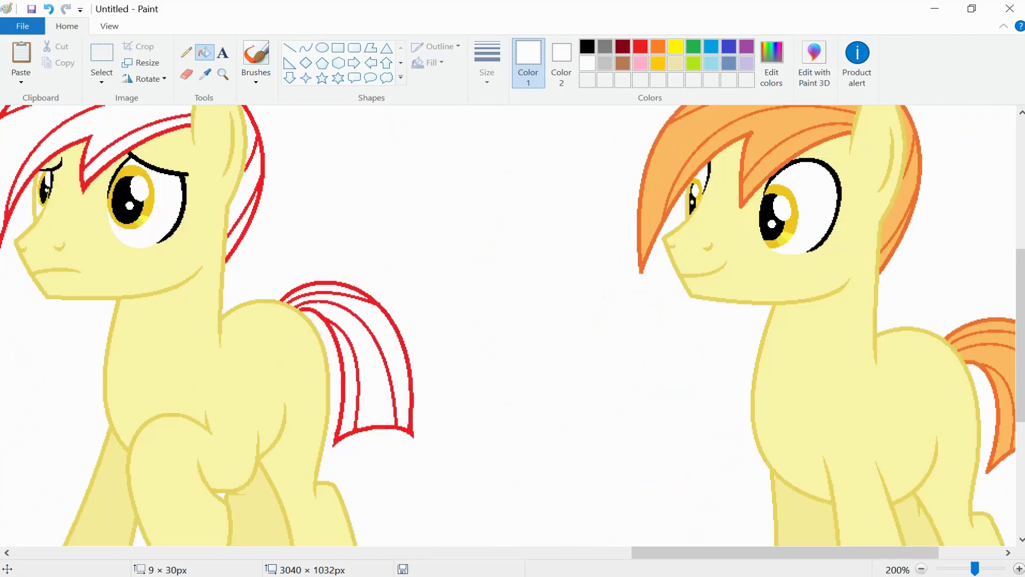
click(664, 147)
click(370, 345)
scroll(267, 267, up, 3)
click(156, 153)
click(182, 203)
click(184, 229)
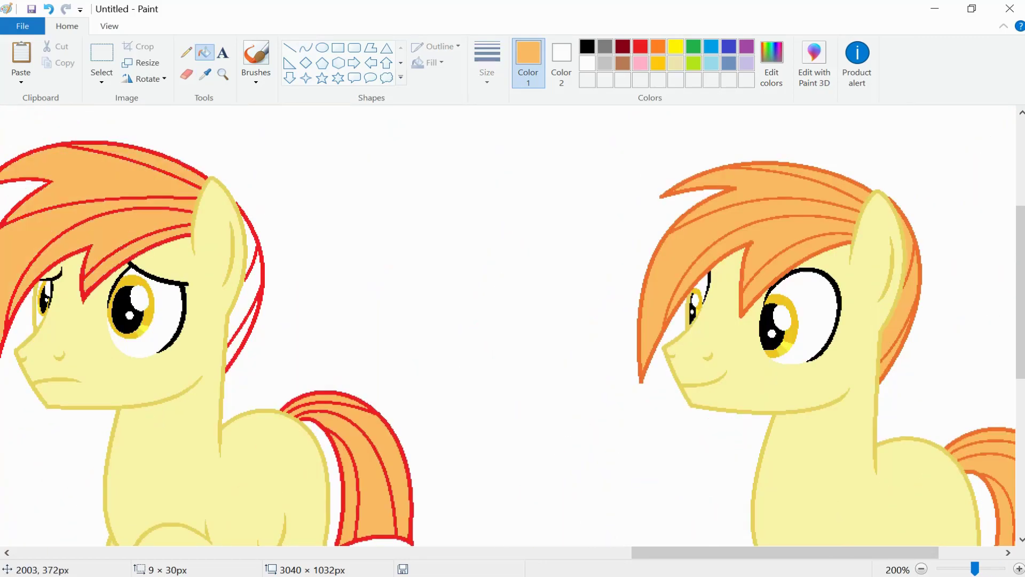
click(248, 246)
click(244, 339)
Recolor the red mane and tail outlines with the dark orange sampled from the reference pony's mane outline
click(204, 74)
click(641, 320)
click(260, 273)
click(192, 192)
click(323, 480)
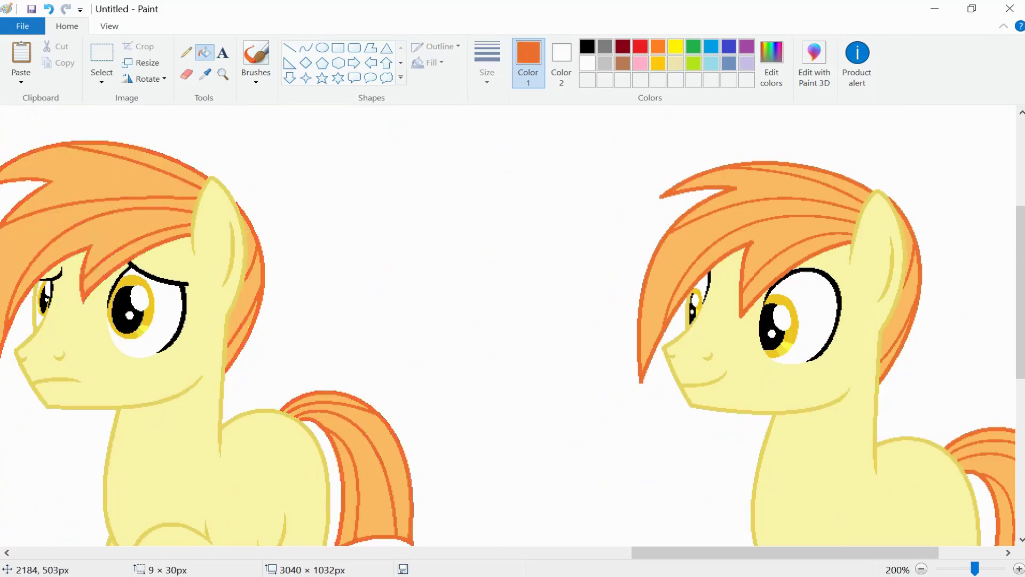
Recolor both pupils of the bald blue pony with the black sampled from the orange reference pony's eye
click(921, 569)
click(921, 569)
click(222, 74)
click(320, 251)
click(320, 251)
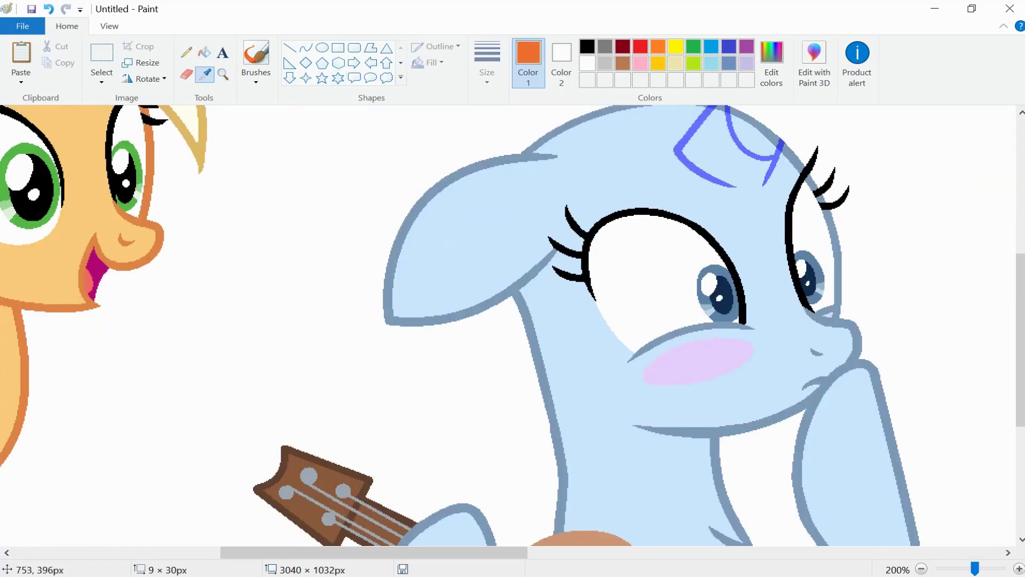
click(118, 163)
click(722, 307)
click(808, 280)
Recolor the blue pony's irises and their lower reflections with the greens of the orange reference pony's eyes
click(204, 73)
click(133, 182)
click(707, 286)
click(806, 262)
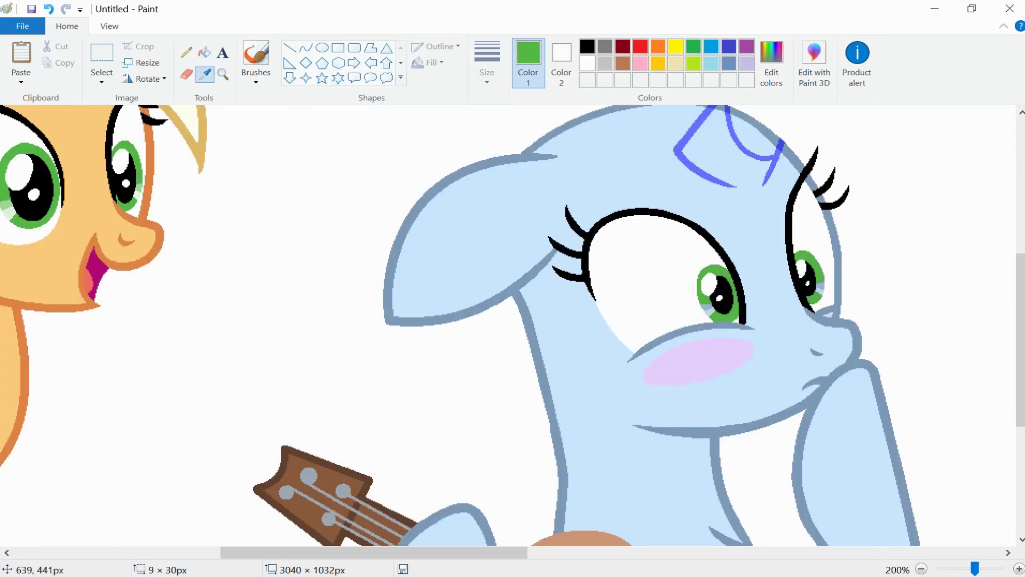
click(705, 306)
click(706, 314)
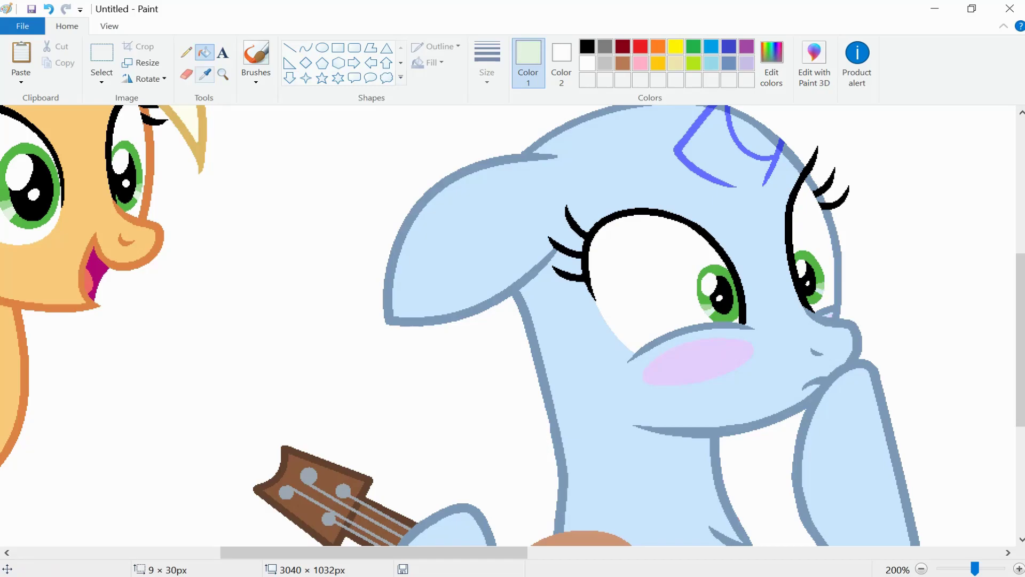
Recolor the blue pony's body and outlines with the light orange coat and dark orange outline colors of the reference pony
click(205, 73)
click(32, 256)
click(667, 454)
scroll(534, 320, down, 4)
click(205, 74)
click(24, 160)
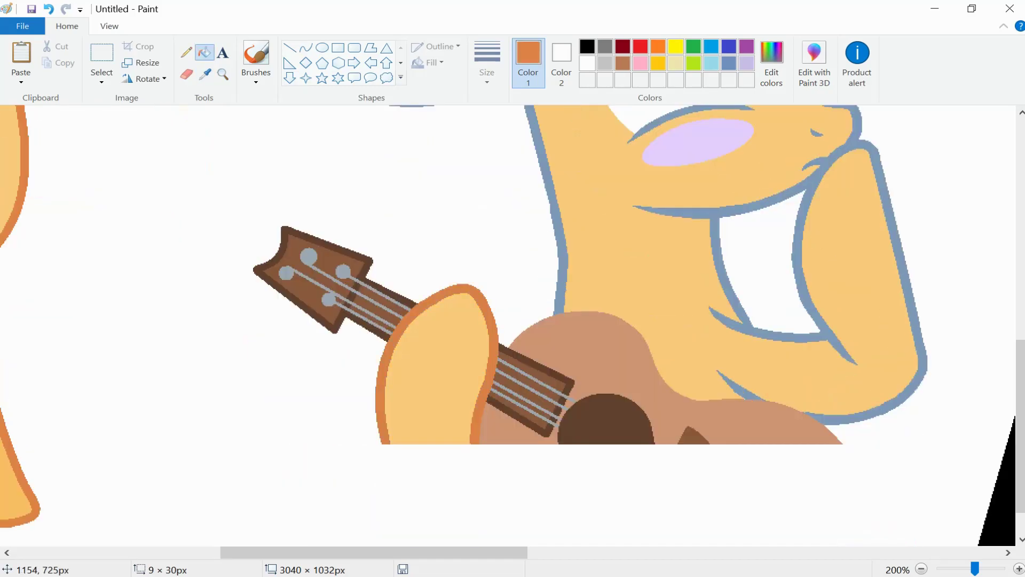
click(713, 222)
click(48, 8)
scroll(809, 173, up, 3)
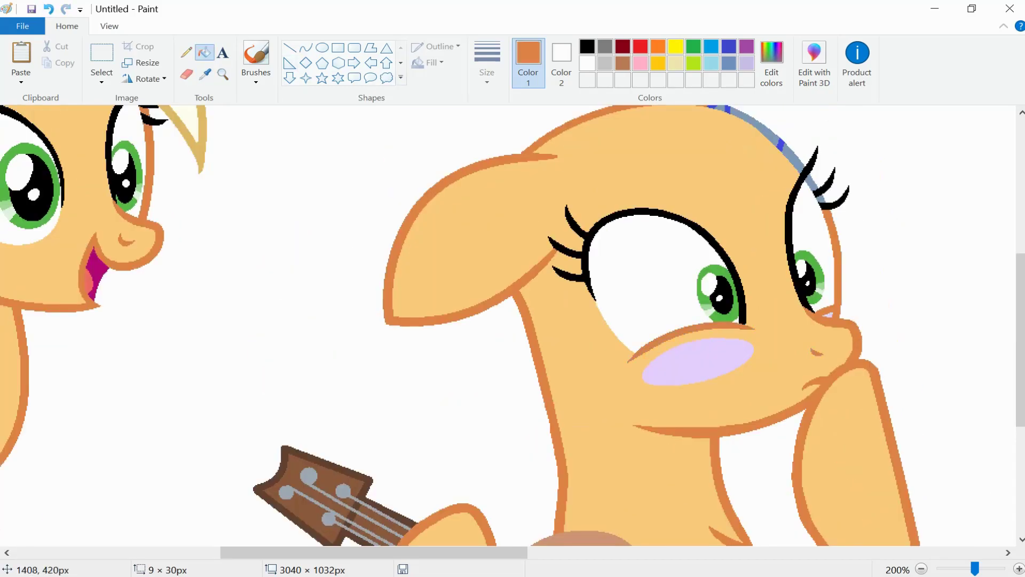
Clean up leftover blue outline parts and stray pixels along the guitar's edge with the sampled light and dark orange
scroll(710, 320, up, 2)
scroll(769, 427, up, 3)
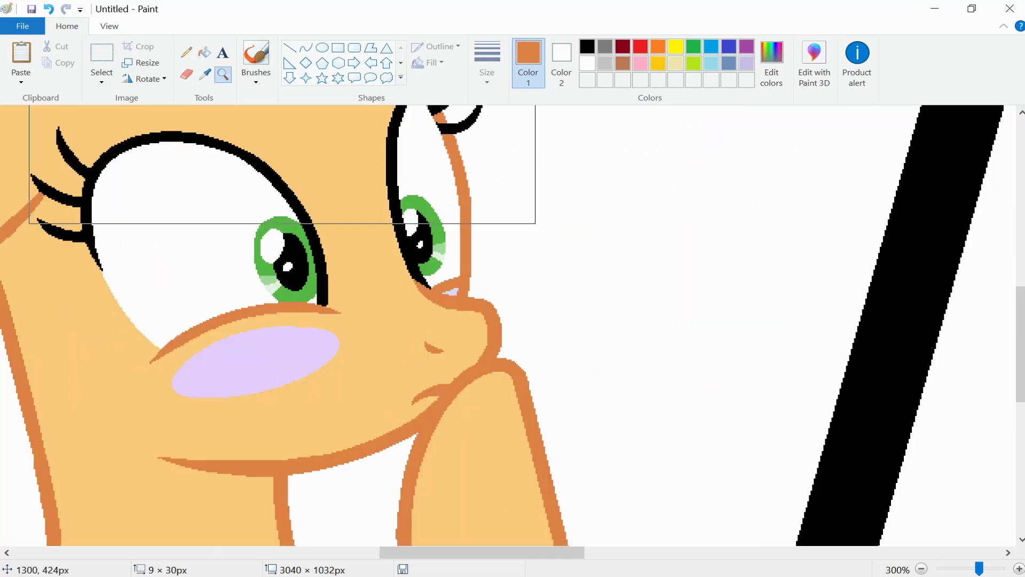
click(205, 73)
click(400, 301)
scroll(401, 301, down, 5)
scroll(192, 422, up, 1)
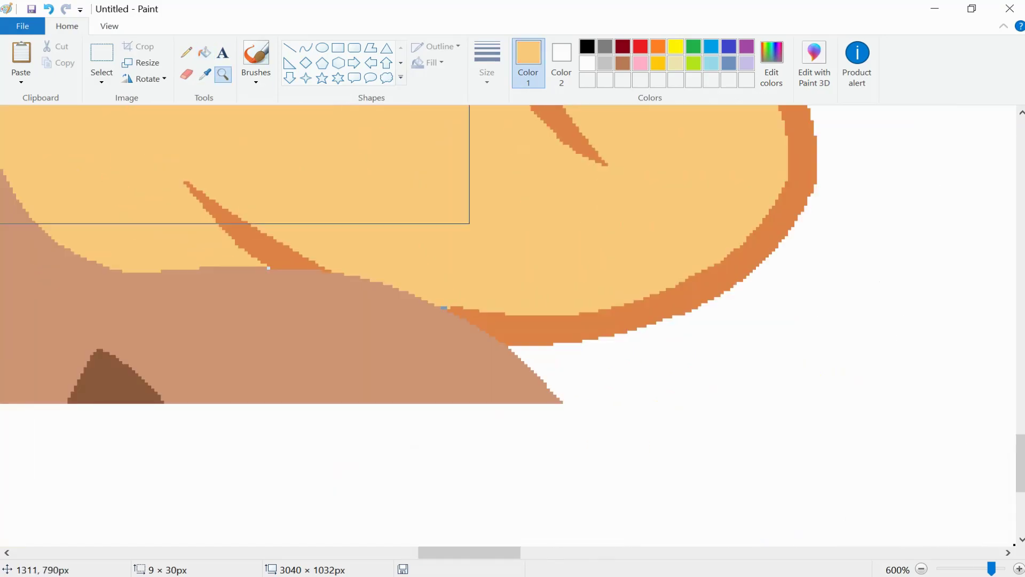
click(205, 74)
click(257, 261)
click(257, 278)
click(48, 9)
scroll(422, 326, down, 4)
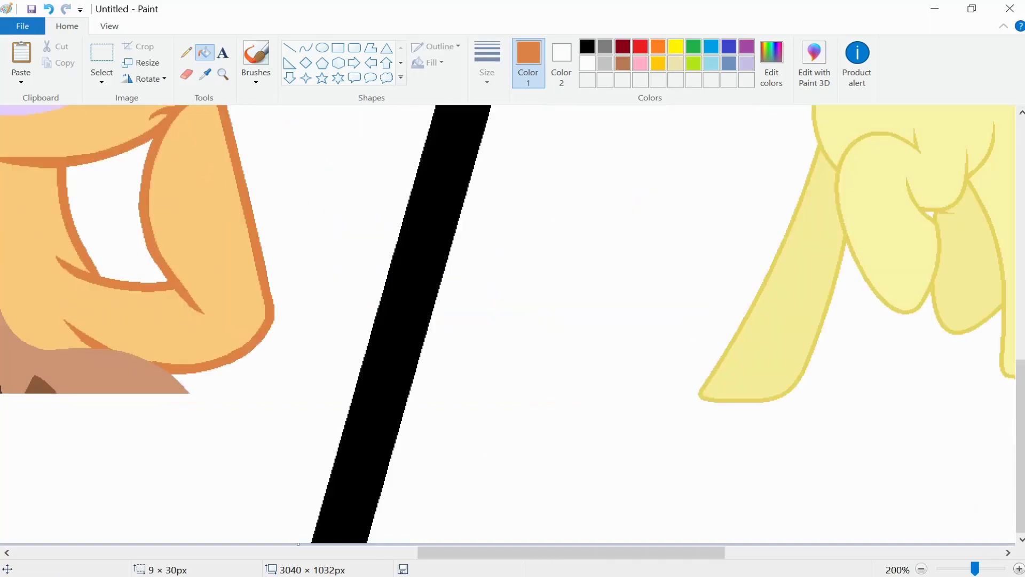
scroll(374, 373, left, 5)
scroll(357, 427, down, 2)
scroll(512, 326, up, 3)
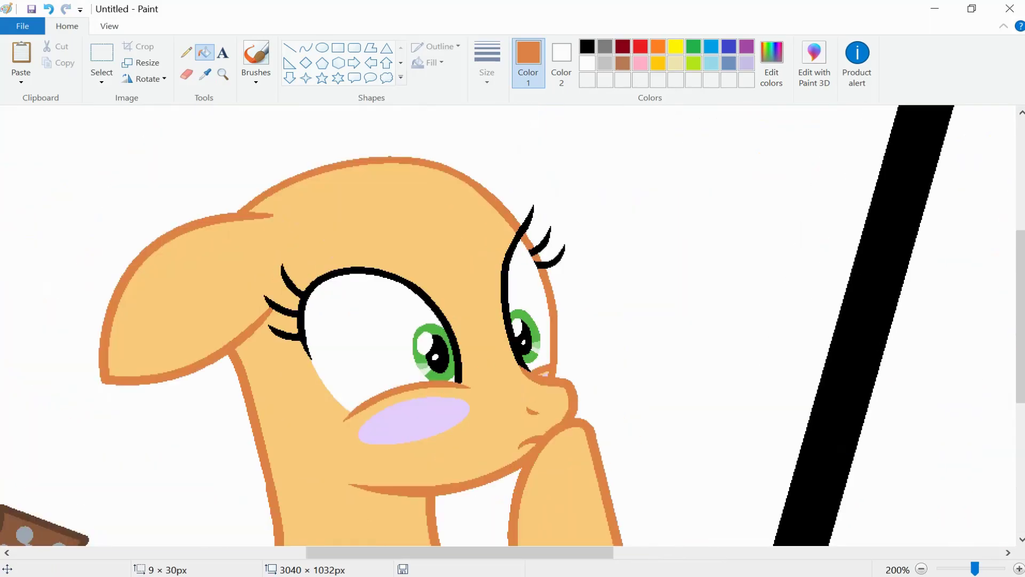
click(289, 48)
click(641, 46)
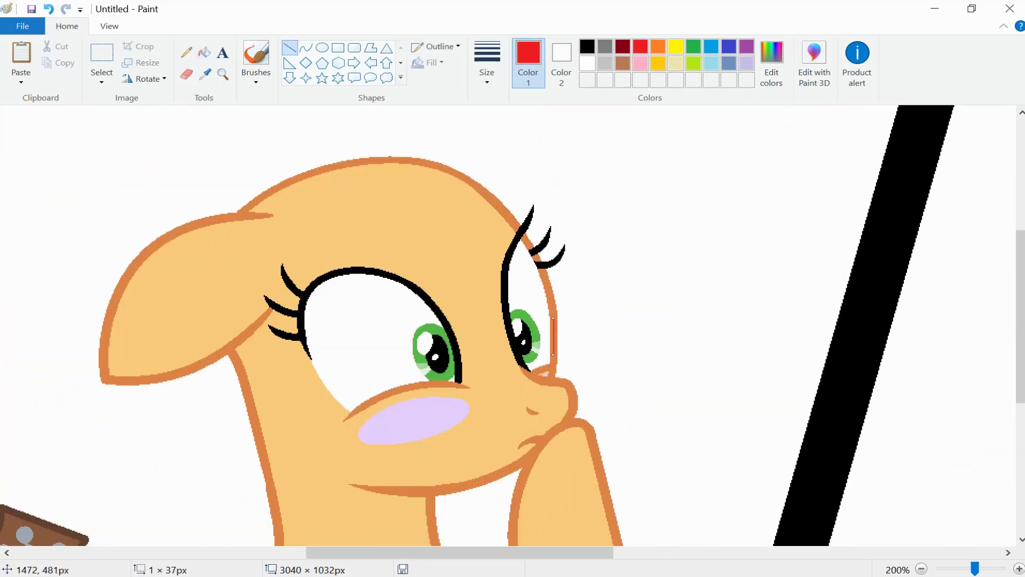
key(ctrl+z)
scroll(508, 326, left, 5)
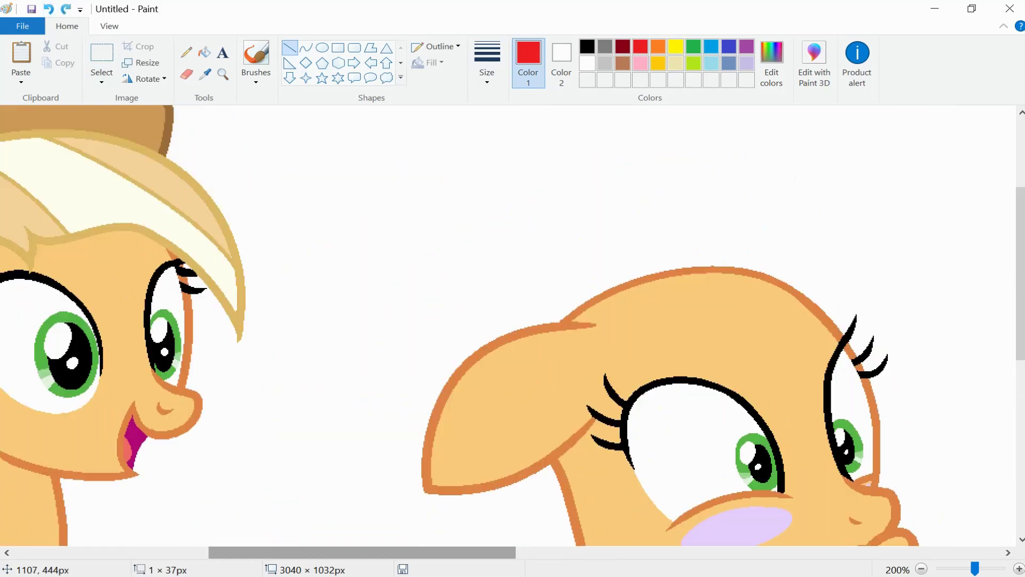
Select the yellow reference pony with a rectangular selection, and copy, paste and move a selected area
scroll(507, 325, down, 1)
scroll(507, 326, right, 4)
click(101, 54)
drag(705, 130, 961, 508)
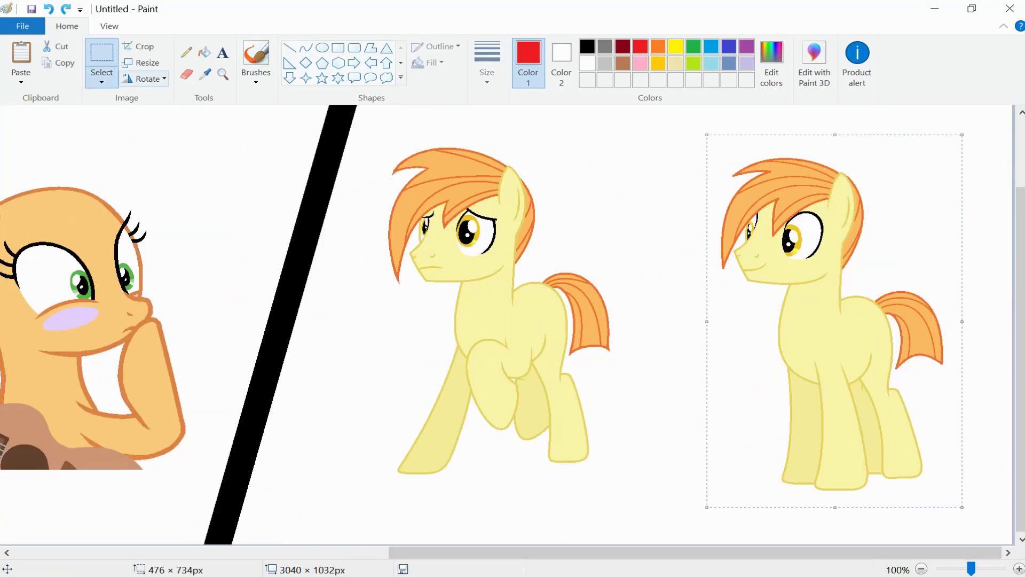
scroll(508, 326, left, 5)
drag(146, 292, 481, 500)
key(ctrl+c)
key(ctrl+v)
drag(160, 293, 828, 325)
scroll(828, 325, left, 5)
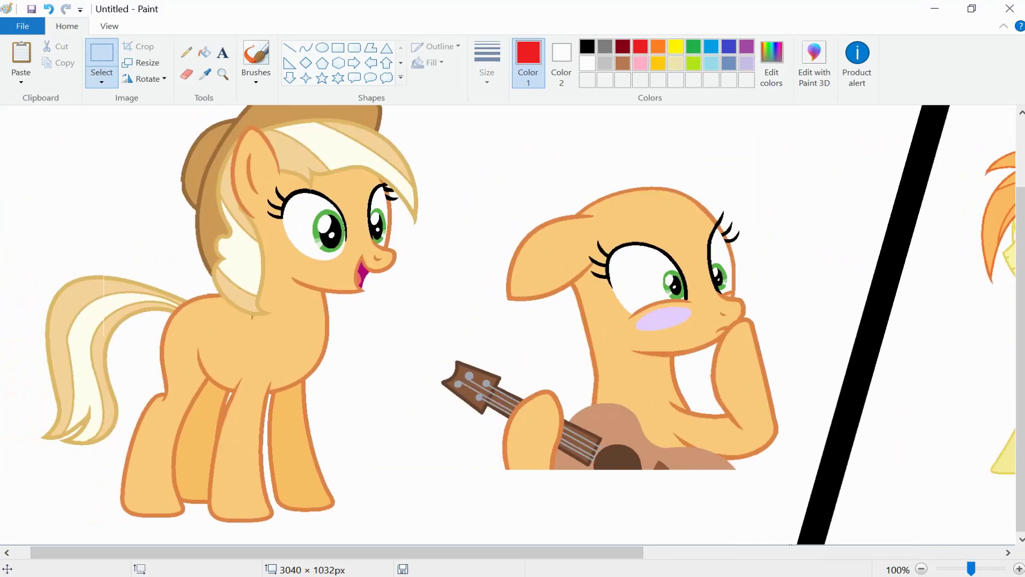
click(305, 47)
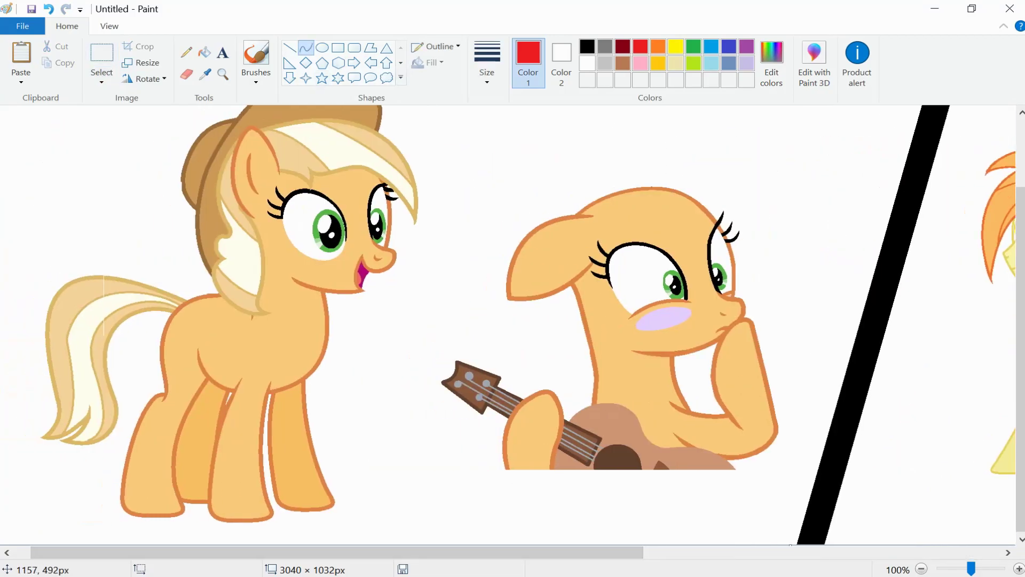
drag(590, 327, 602, 373)
drag(590, 307, 586, 296)
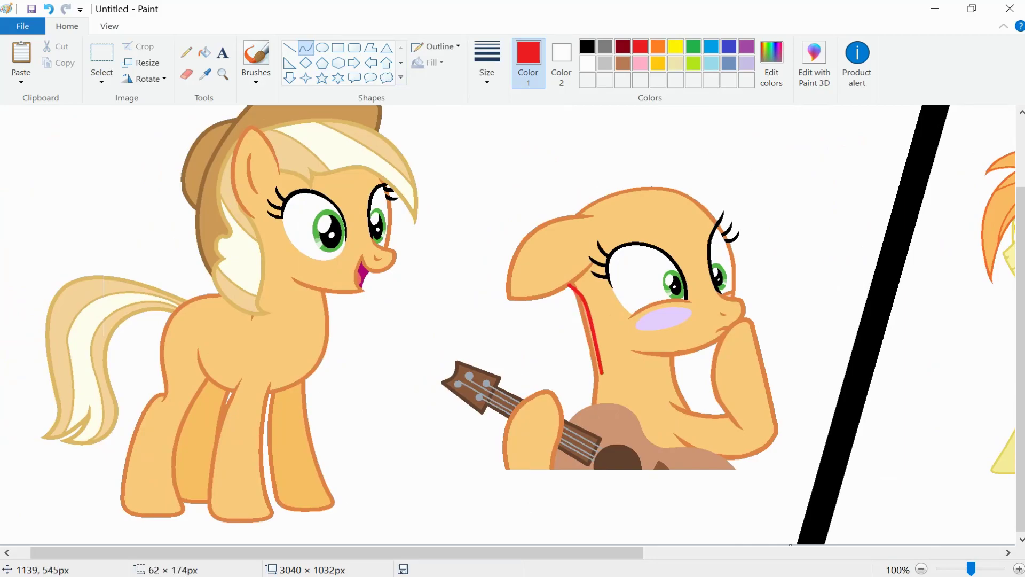
key(ctrl+z)
Draw a red mane outline from the ear's base down the neck, curling outward into a rounded lock beside the guitar
scroll(524, 334, up, 1)
scroll(583, 352, left, 1)
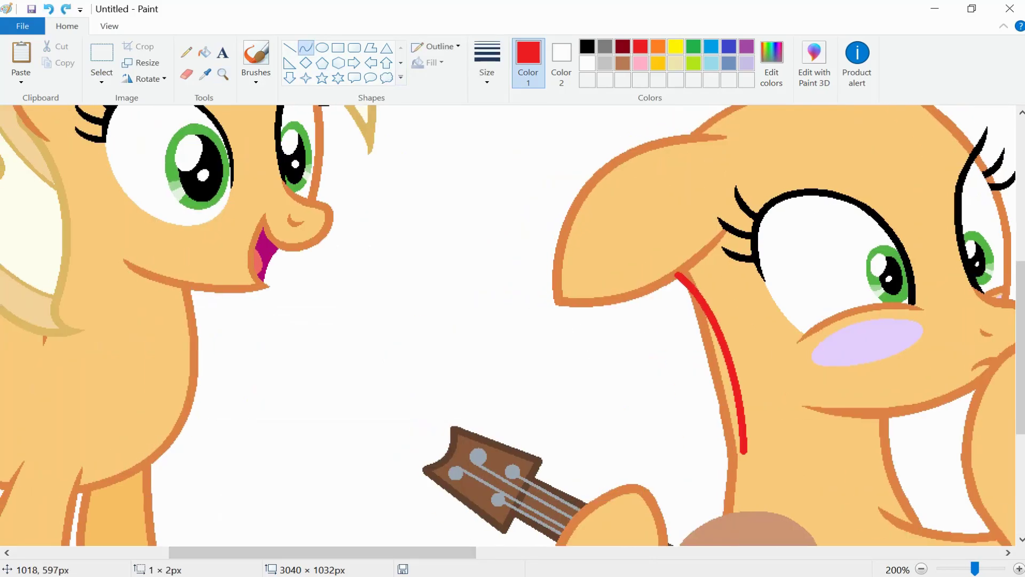
drag(743, 452, 791, 492)
scroll(791, 491, left, 2)
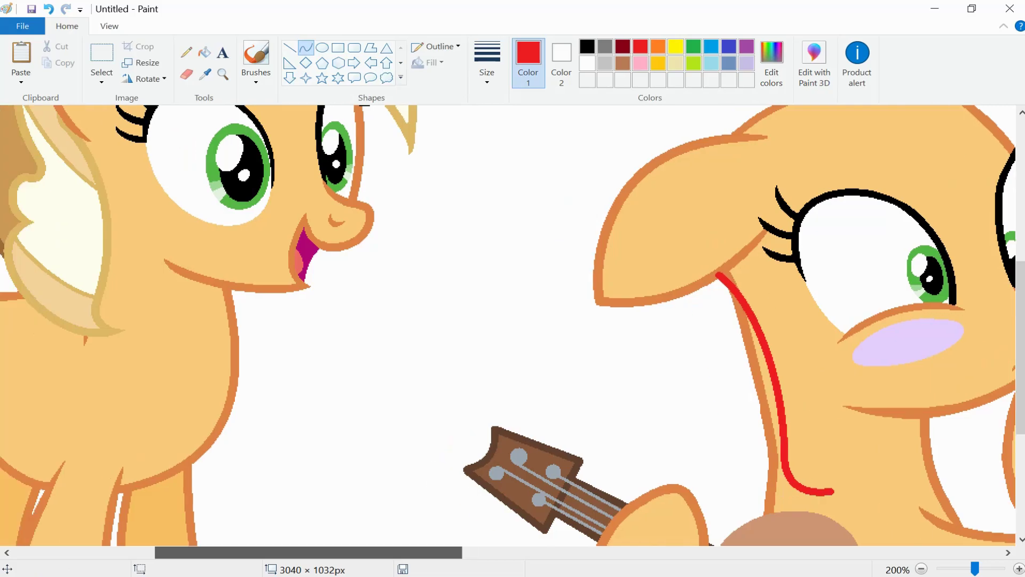
drag(897, 492, 769, 395)
drag(833, 459, 836, 510)
click(836, 510)
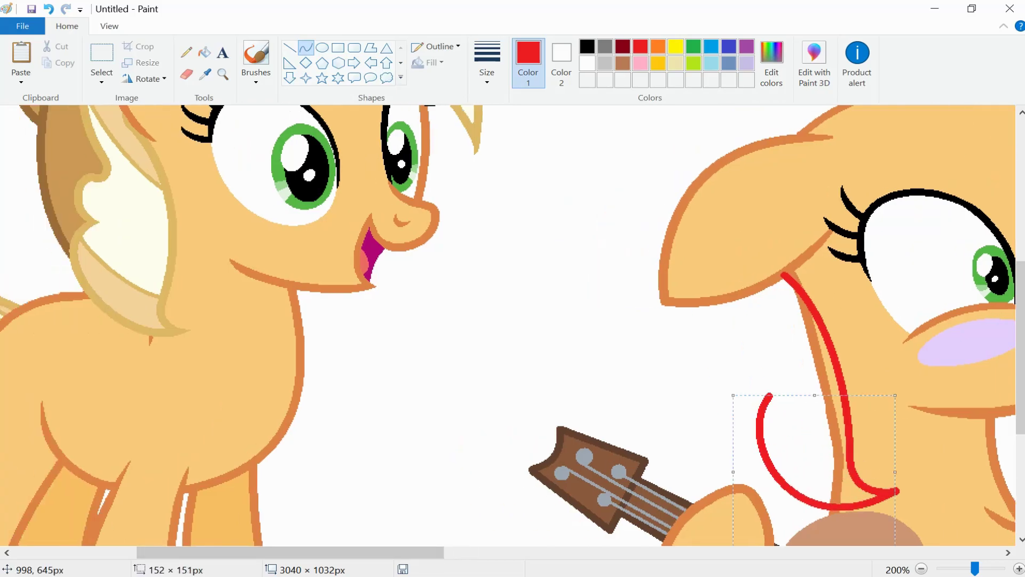
Draw the red outer edge of the neck lock from the ear's lower edge down to the rounded curl
scroll(614, 393, up, 2)
scroll(614, 392, down, 2)
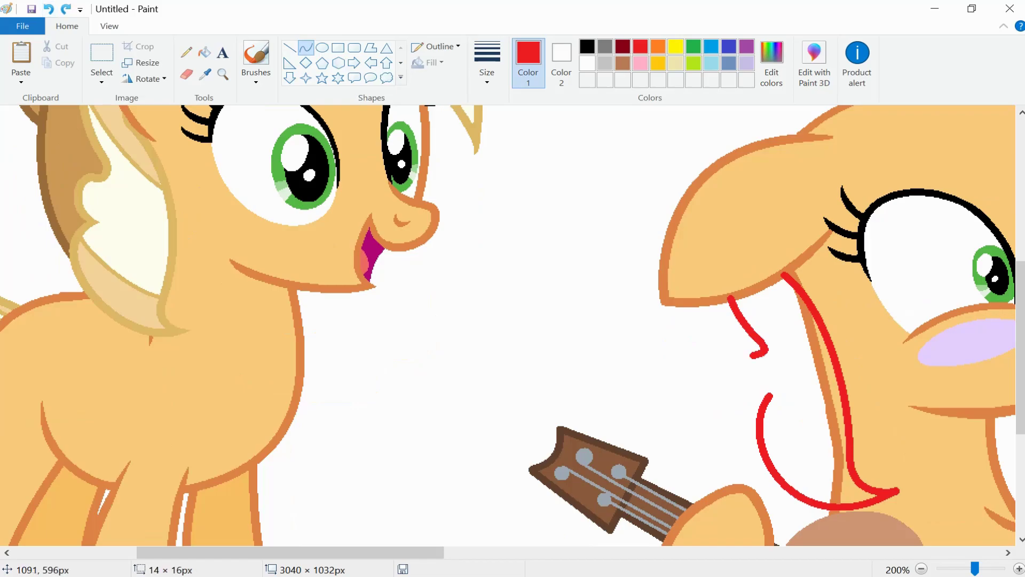
key(ctrl+z)
click(691, 341)
drag(756, 346, 762, 403)
Draw a red bangs curve from the ear's top across the forehead to the near eye, with a short upward stroke
scroll(766, 365, up, 3)
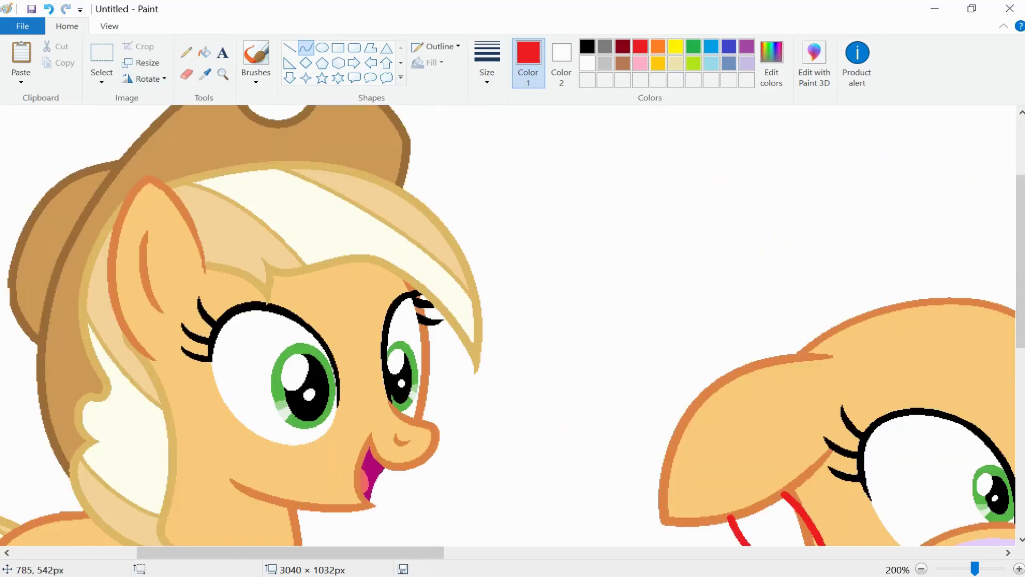
scroll(767, 365, right, 2)
drag(741, 355, 843, 407)
drag(780, 368, 823, 363)
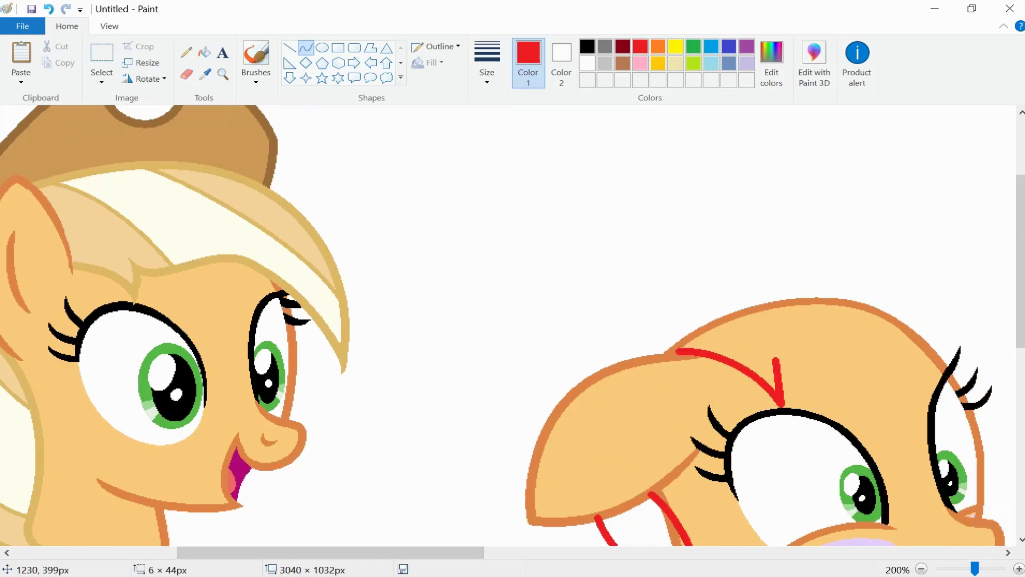
Draw the red lower bangs edge from the forehead past the far eye to a tip, and the outer mane arc over the head
scroll(503, 332, right, 3)
scroll(503, 331, down, 3)
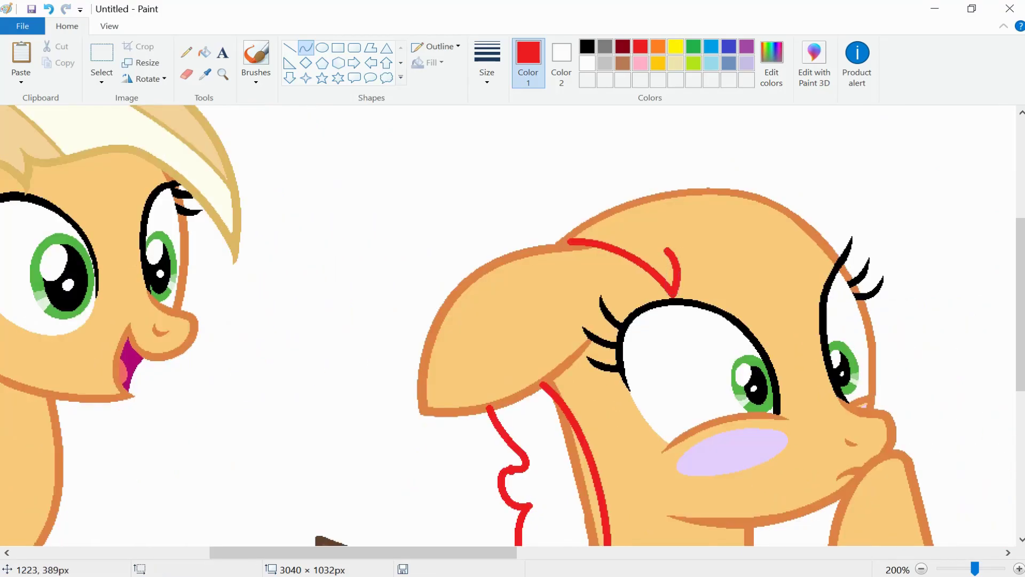
drag(788, 271, 932, 409)
drag(860, 339, 886, 306)
scroll(527, 321, down, 1)
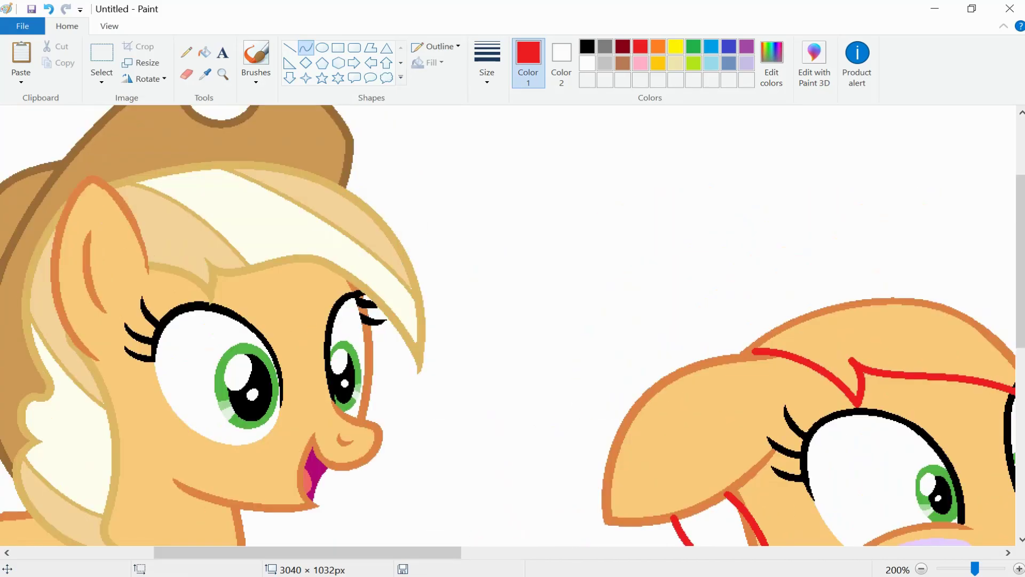
drag(535, 313, 410, 186)
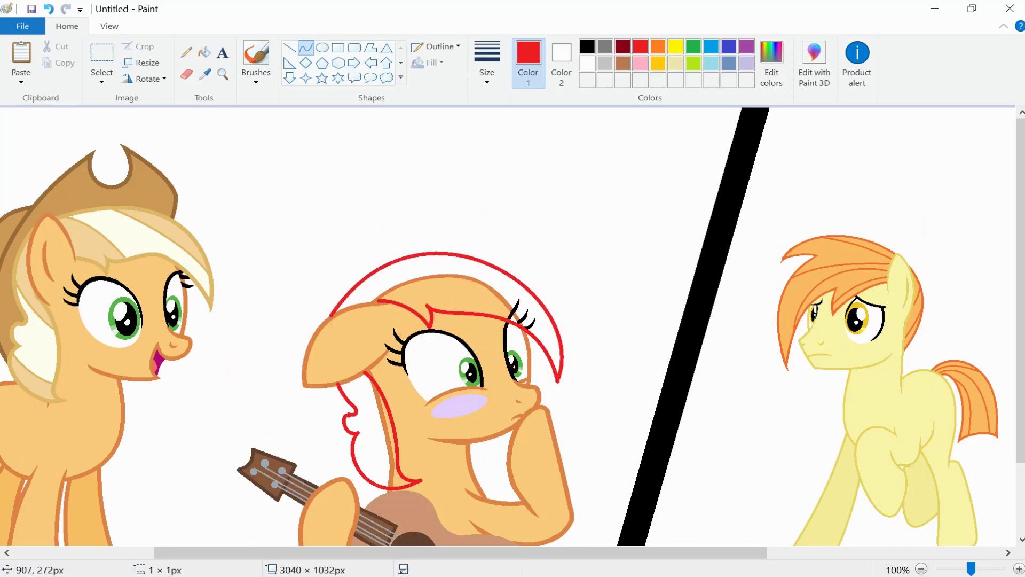
Draw two thin red stripe lines across the mane on top of the head and two across the neck lock
click(223, 73)
click(316, 297)
drag(761, 355, 713, 301)
drag(766, 244, 988, 425)
scroll(558, 383, down, 5)
scroll(558, 383, left, 3)
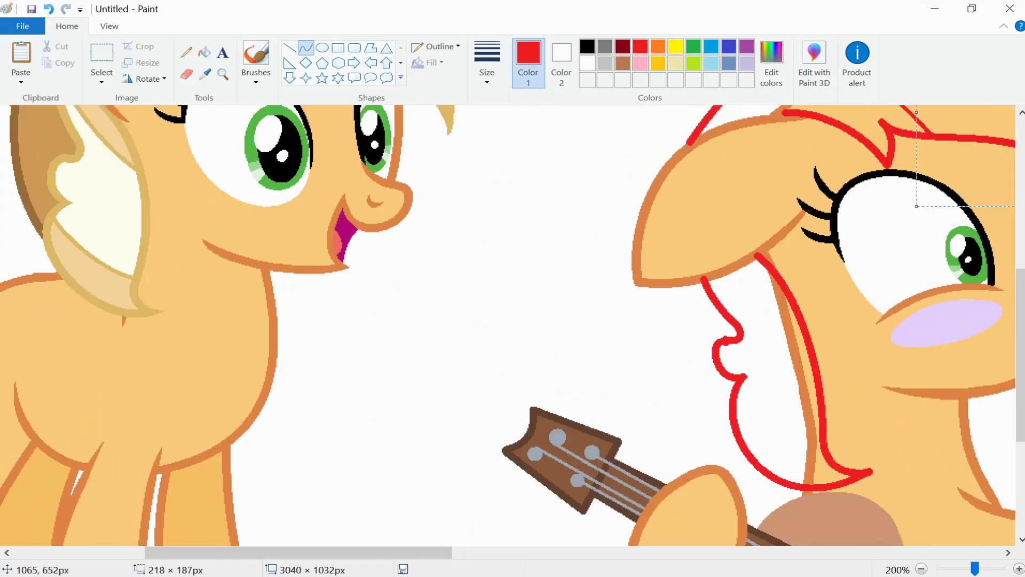
scroll(557, 383, up, 3)
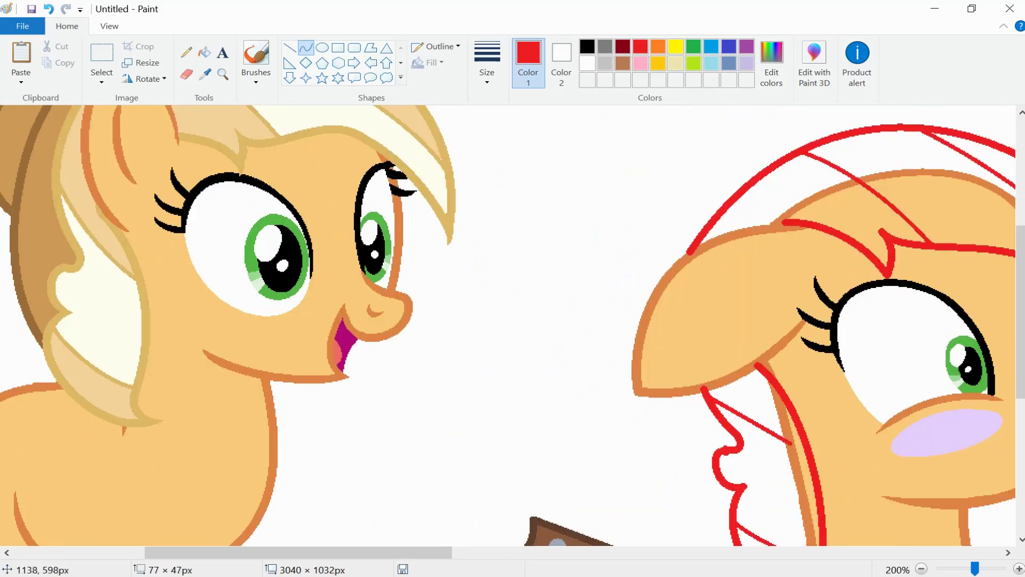
scroll(638, 435, down, 3)
scroll(639, 435, right, 5)
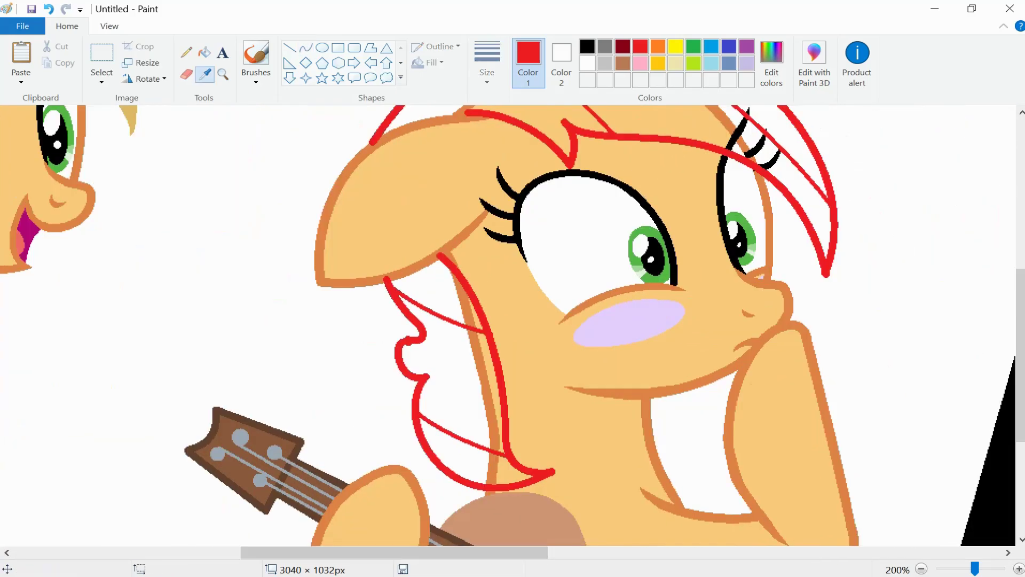
Fill the skin-colored areas enclosed by the red mane outline on the forehead and neck with white
click(464, 299)
scroll(465, 299, up, 2)
click(640, 213)
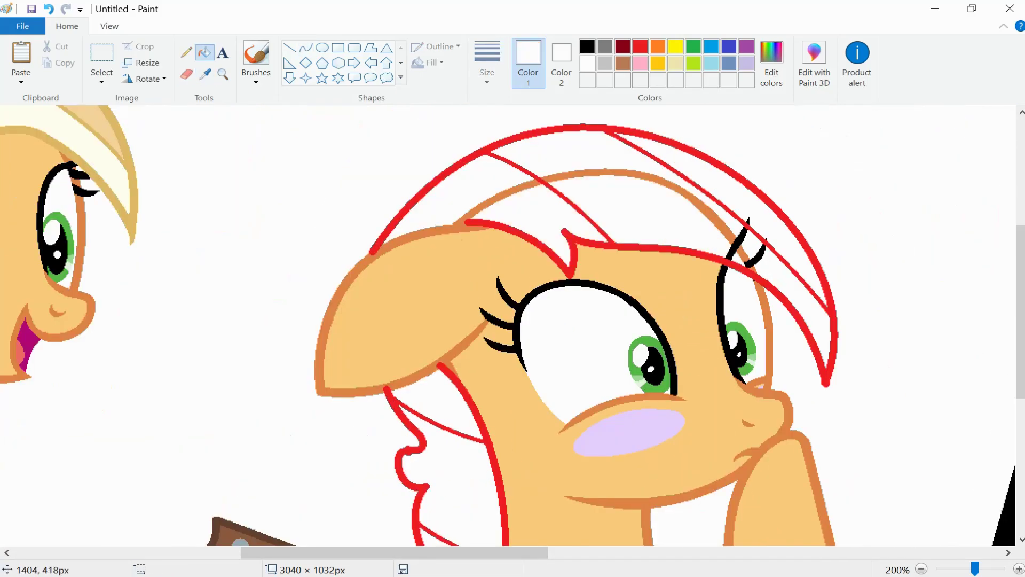
click(734, 235)
Cover the red mane line ends overlapping the ear's outline with thin lines in the ear's orange outline color
scroll(512, 321, down, 2)
click(223, 74)
click(432, 284)
click(290, 48)
click(486, 64)
click(520, 198)
drag(295, 323, 323, 322)
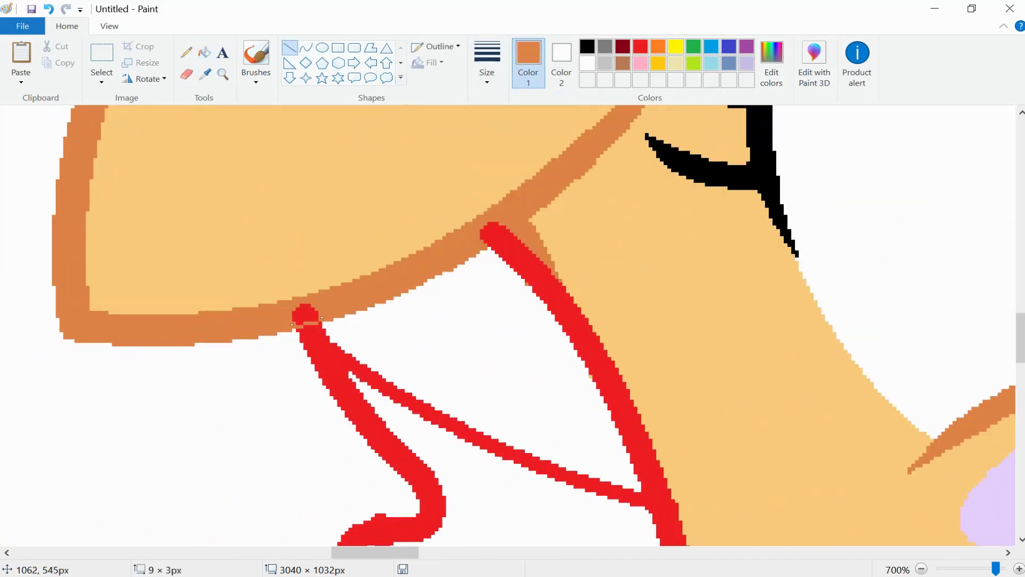
scroll(513, 321, up, 5)
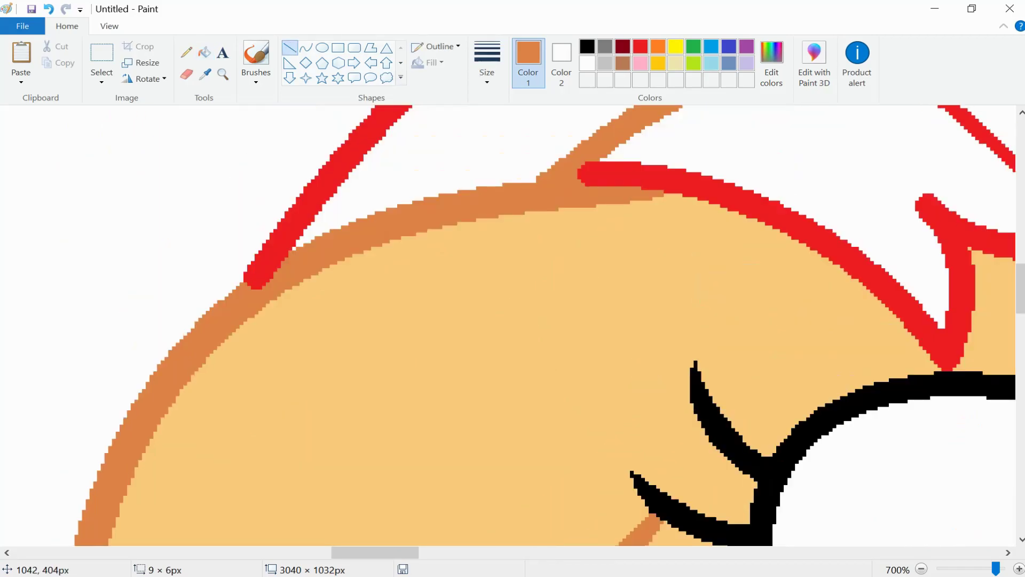
key(ctrl+z)
Whiten the orange head outline inside the mane and trim the blunt red bangs ends with white curves
click(204, 51)
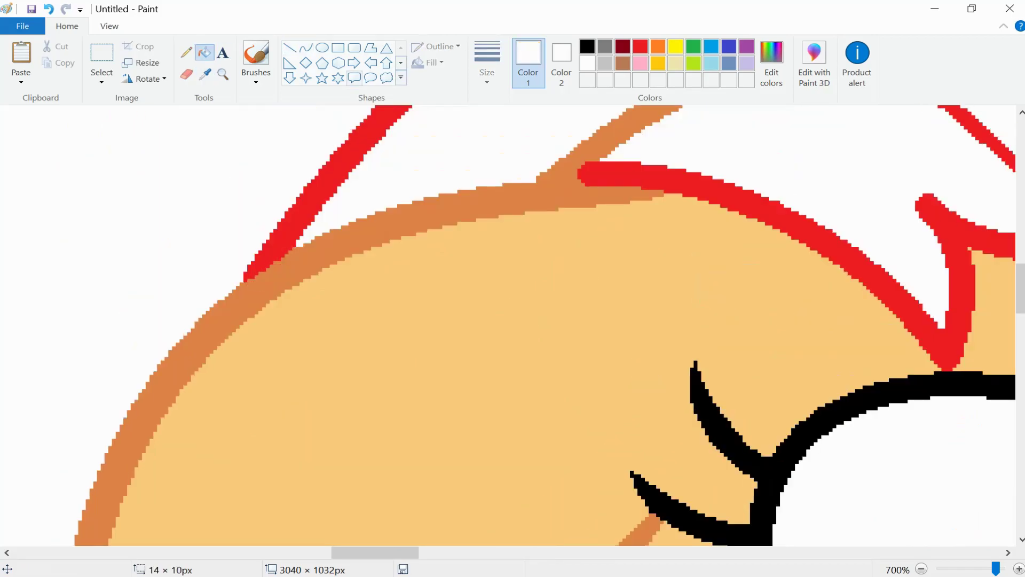
click(204, 52)
key(ctrl+z)
scroll(678, 196, up, 2)
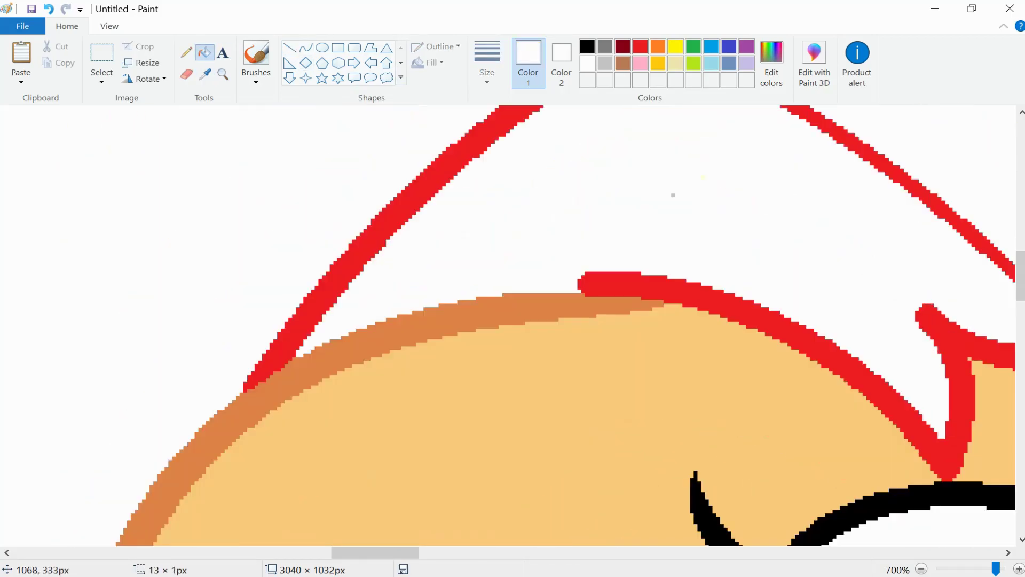
scroll(340, 195, right, 5)
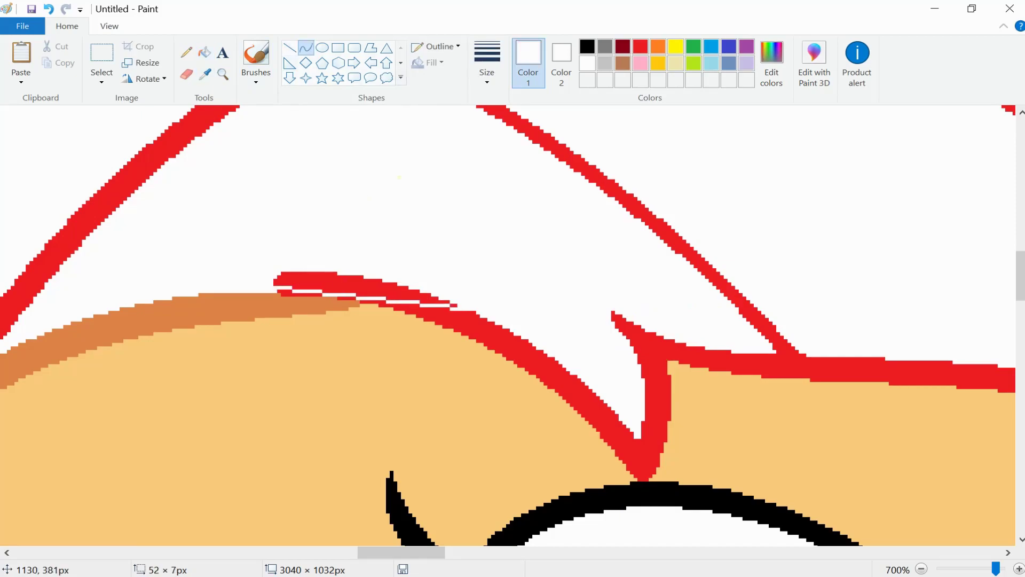
key(ctrl+z)
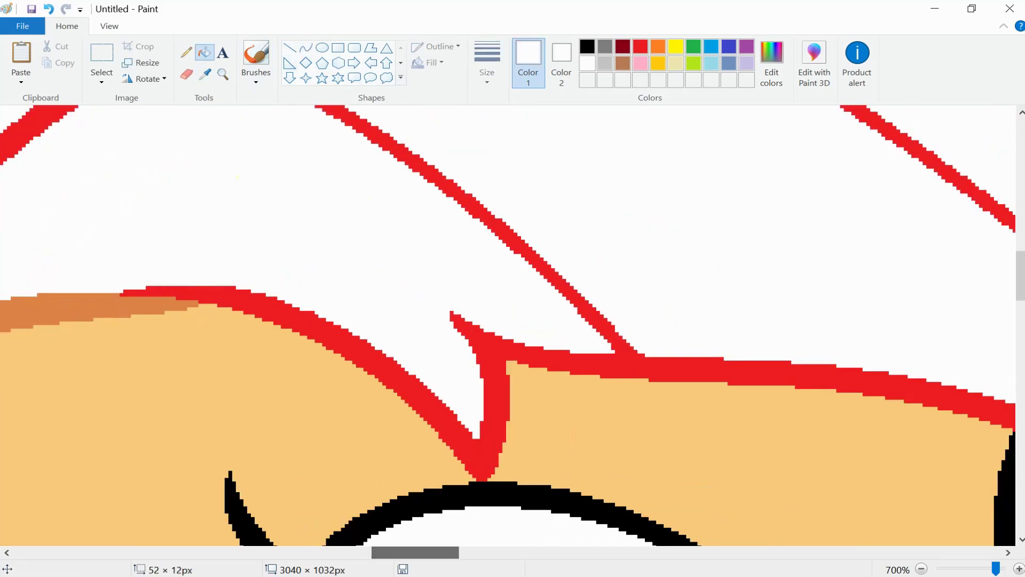
Extend the bangs' lower tip above the near eye into a sharp point filled with red
scroll(508, 320, right, 3)
scroll(507, 321, down, 2)
click(205, 74)
click(411, 283)
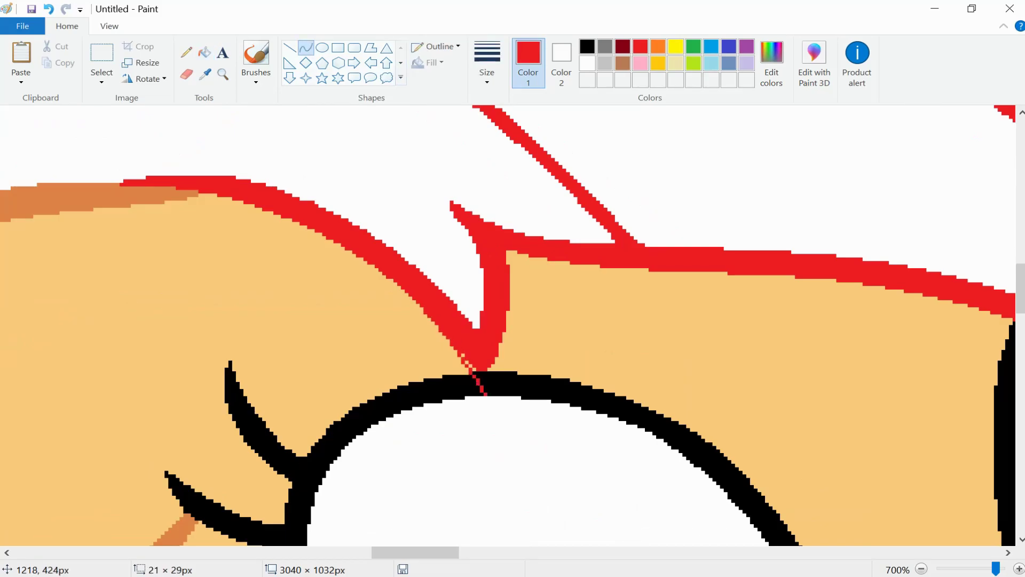
click(204, 52)
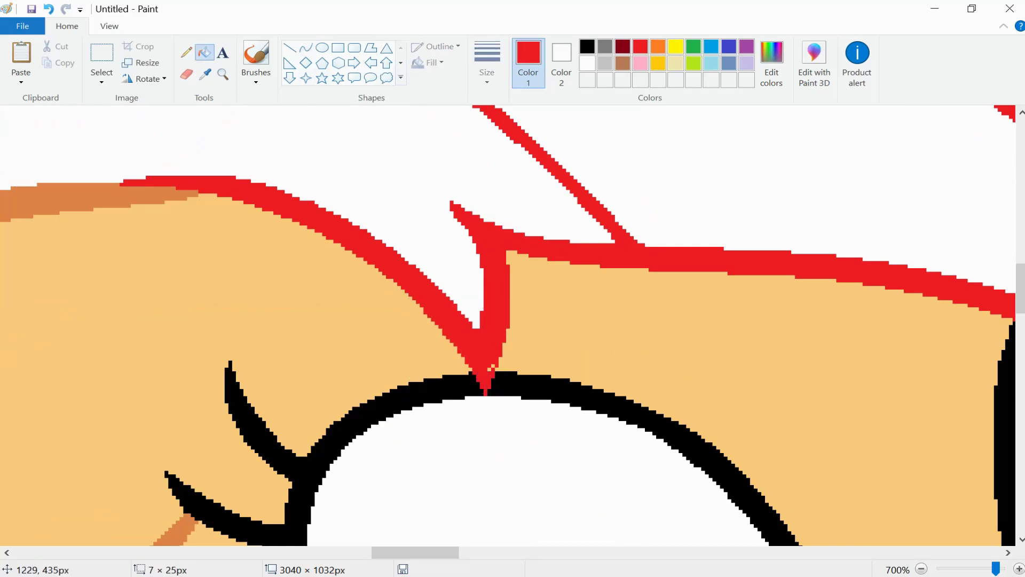
Extend the mane's outer tip beside the far eye into a sharp point filled with red
scroll(507, 321, right, 5)
scroll(507, 321, down, 3)
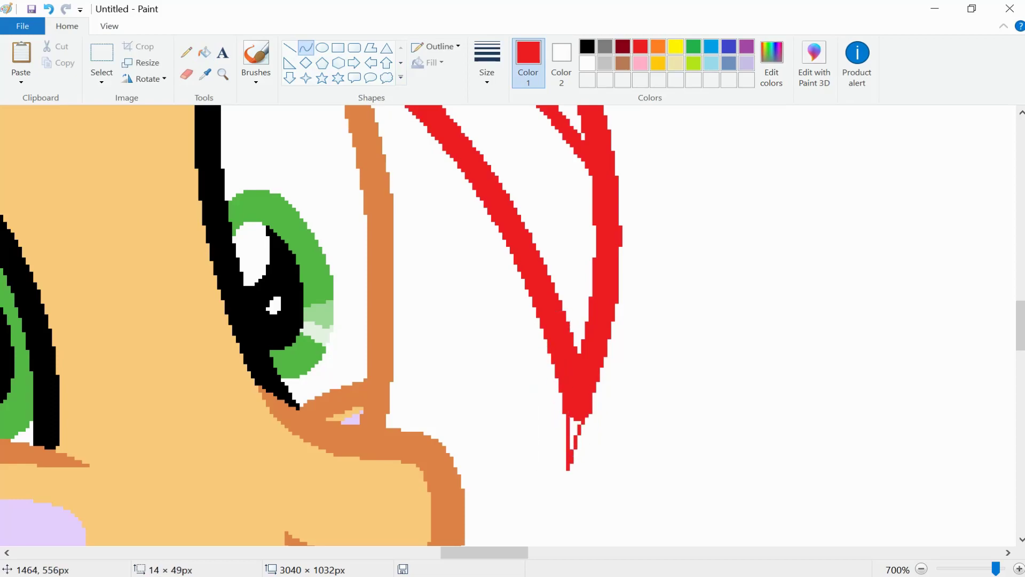
click(204, 52)
scroll(507, 326, up, 8)
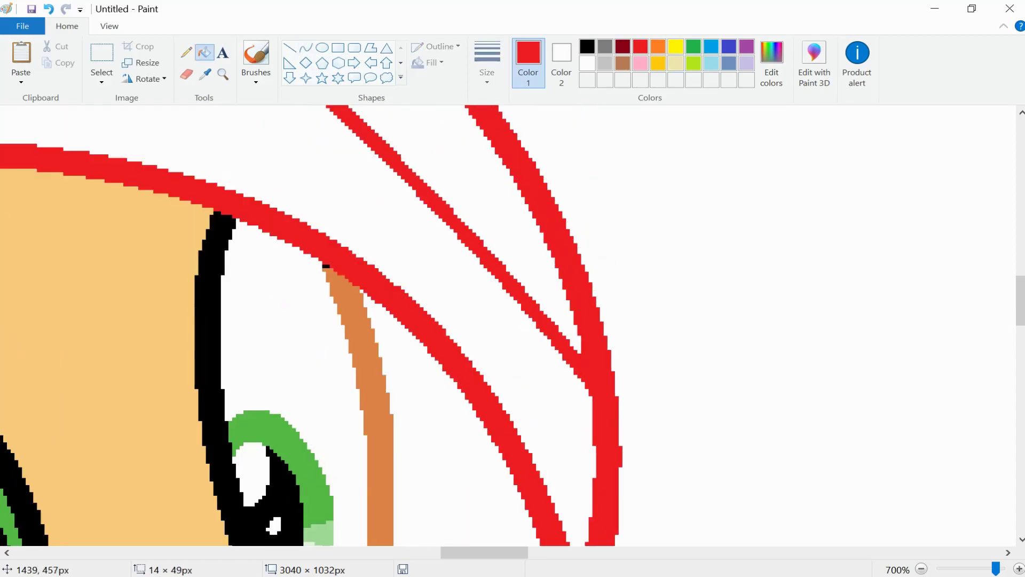
Extend the neck lock's lower tip into a red point and sharpen the notch in its outer edge
scroll(507, 326, left, 8)
scroll(508, 326, down, 5)
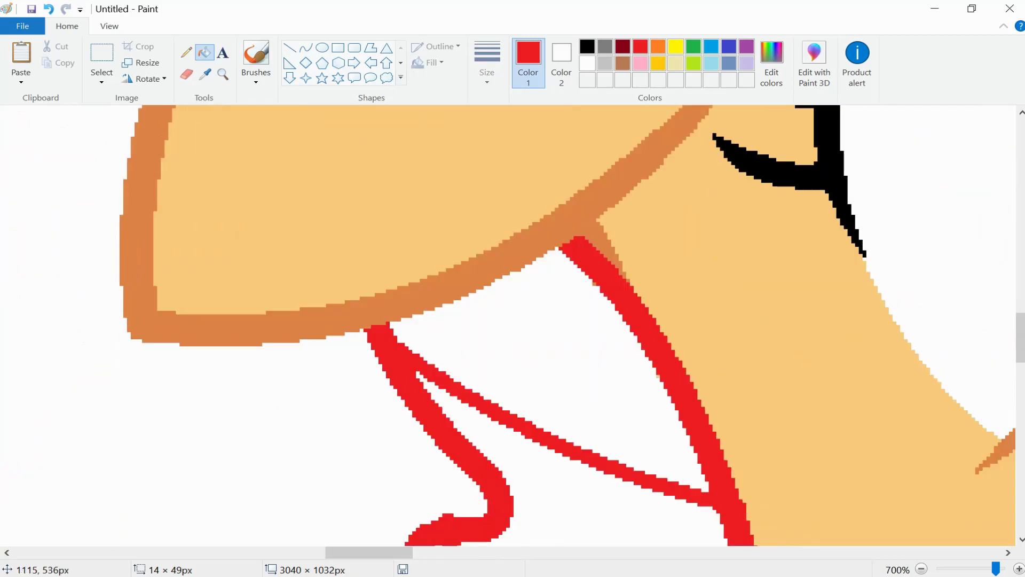
scroll(507, 326, down, 5)
scroll(507, 326, right, 3)
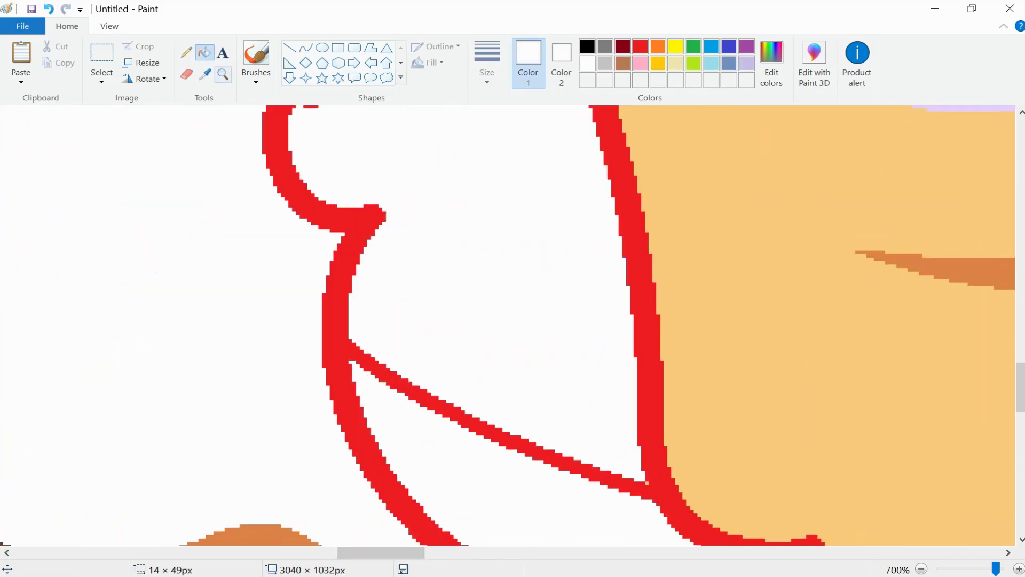
scroll(507, 325, down, 3)
scroll(507, 326, up, 2)
scroll(507, 325, right, 4)
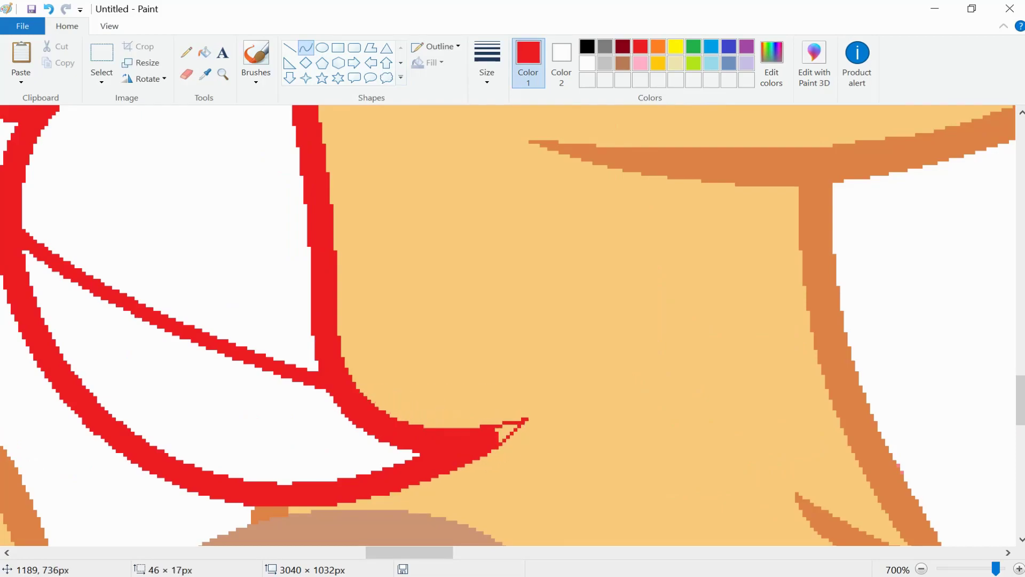
scroll(508, 326, up, 3)
scroll(507, 326, left, 3)
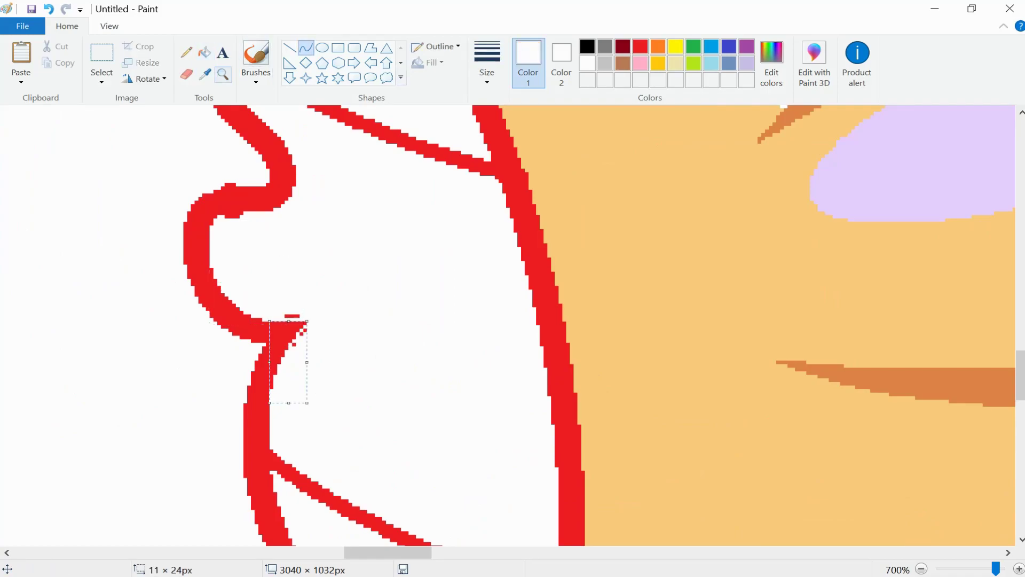
scroll(512, 326, down, 6)
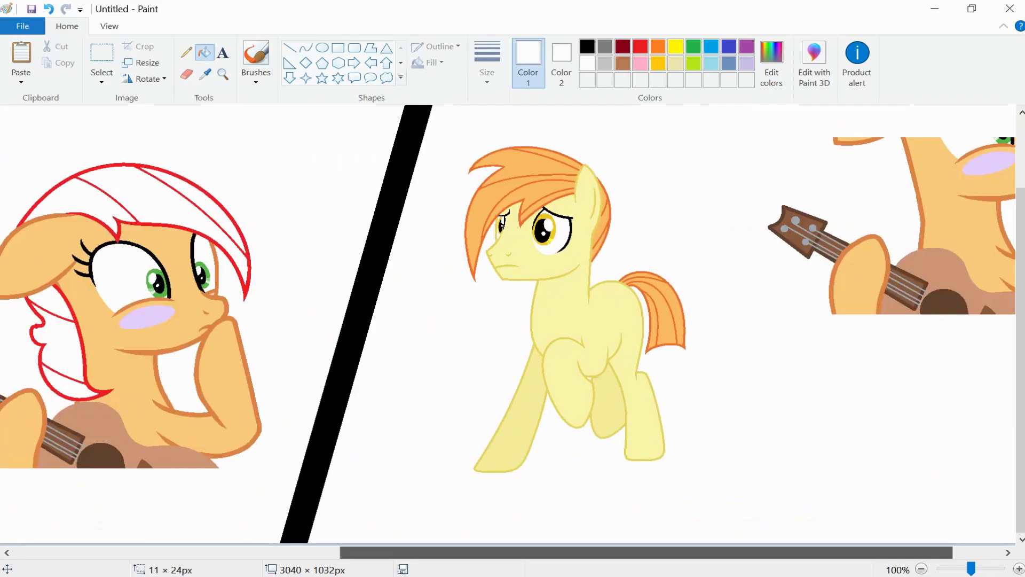
Recolor the guitar pony's mane outline golden and fill its stripes tan and cream with colors sampled from the reference pony
scroll(512, 326, left, 5)
click(205, 74)
click(197, 183)
click(319, 220)
click(327, 302)
click(204, 74)
click(129, 155)
click(374, 198)
click(507, 219)
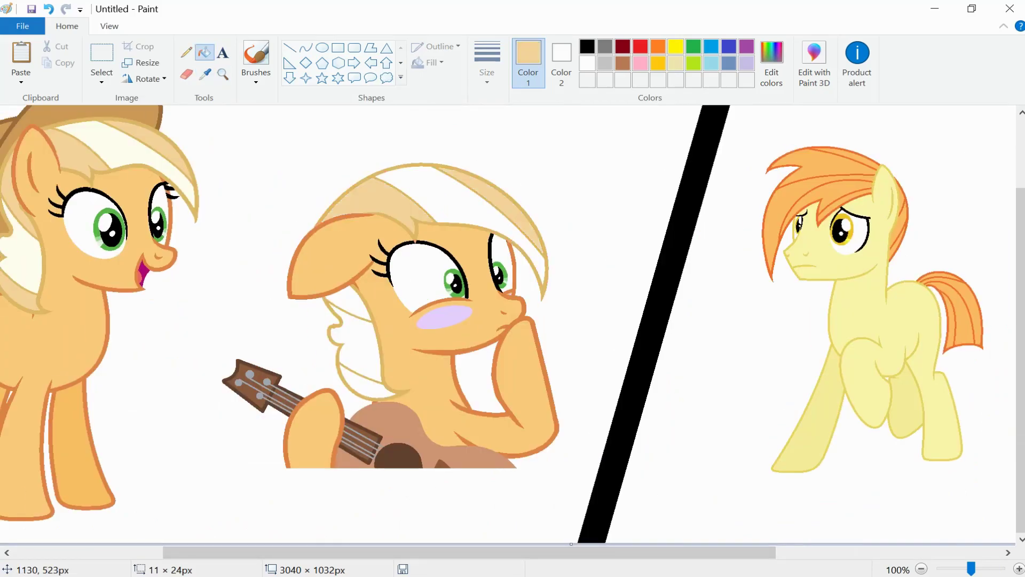
scroll(512, 326, right, 2)
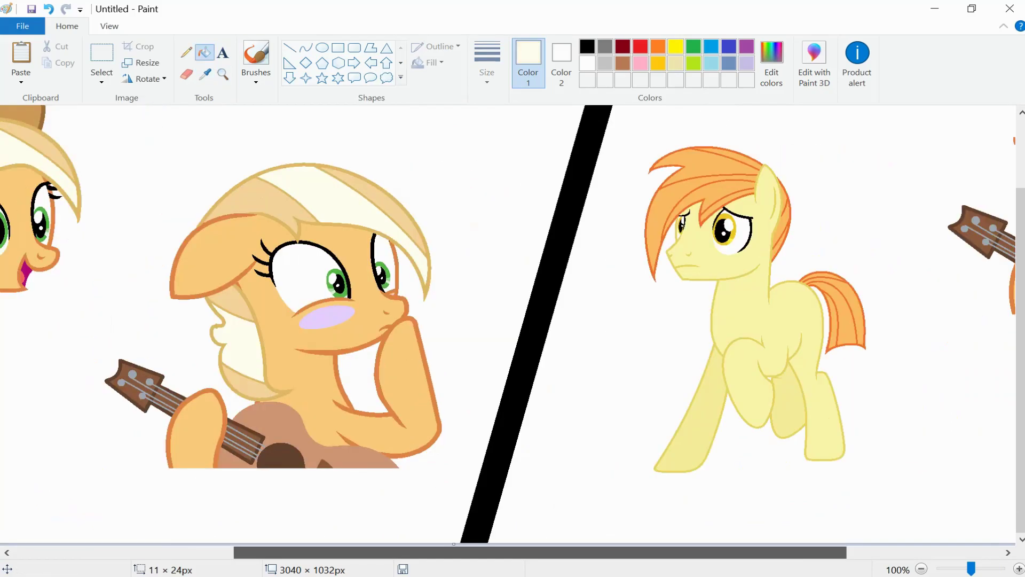
Delete the leftover guitar pony copy and crop the canvas to the scene with the two ponies and black divider
scroll(513, 326, down, 2)
click(101, 53)
drag(657, 133, 818, 284)
key(Delete)
scroll(425, 267, up, 1)
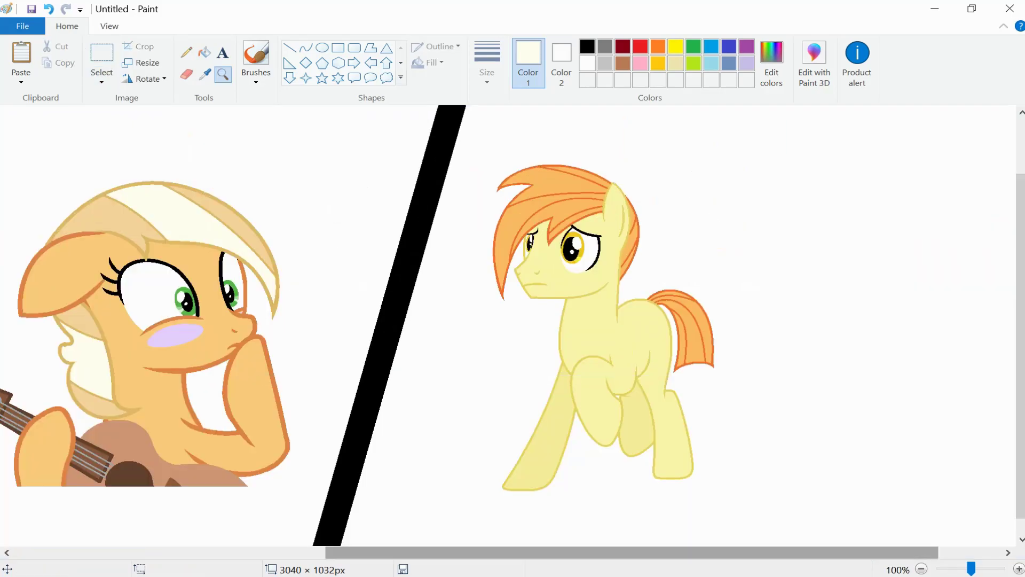
key(ctrl+shift+x)
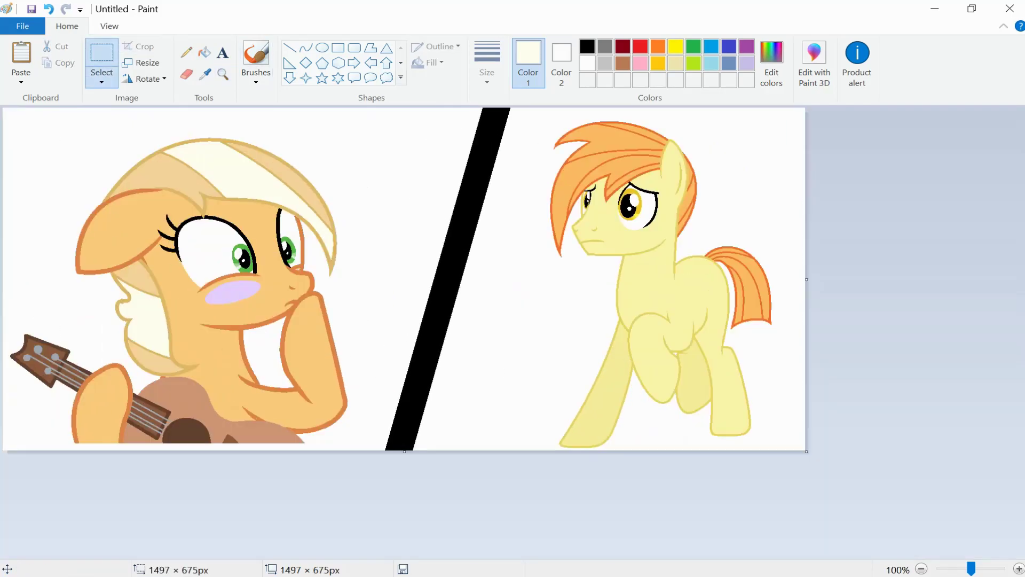
Move the guitar pony slightly down to the canvas's lower edge and save the picture as Sorry.png
drag(369, 447, 368, 446)
drag(183, 218, 182, 225)
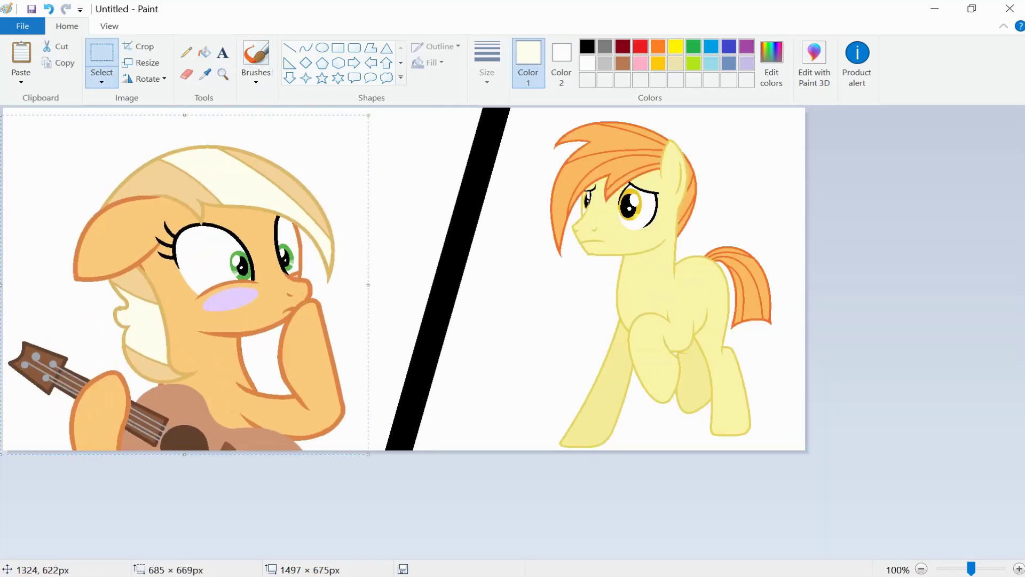
key(ctrl+s)
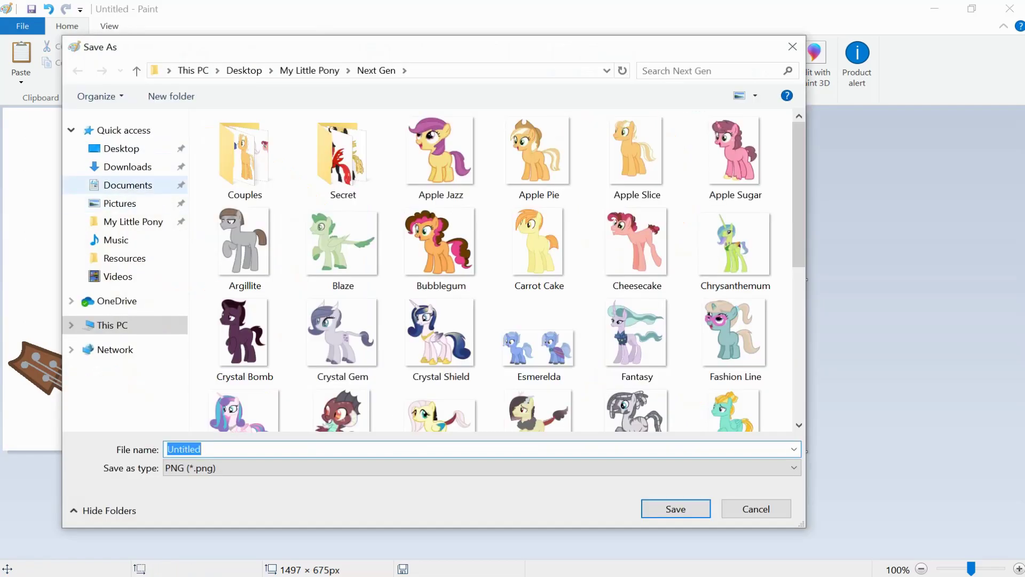
key(Return)
Switch to MediBang Paint Pro, open Sorry.png and clear the white background around the ponies to transparency
key(alt+Tab)
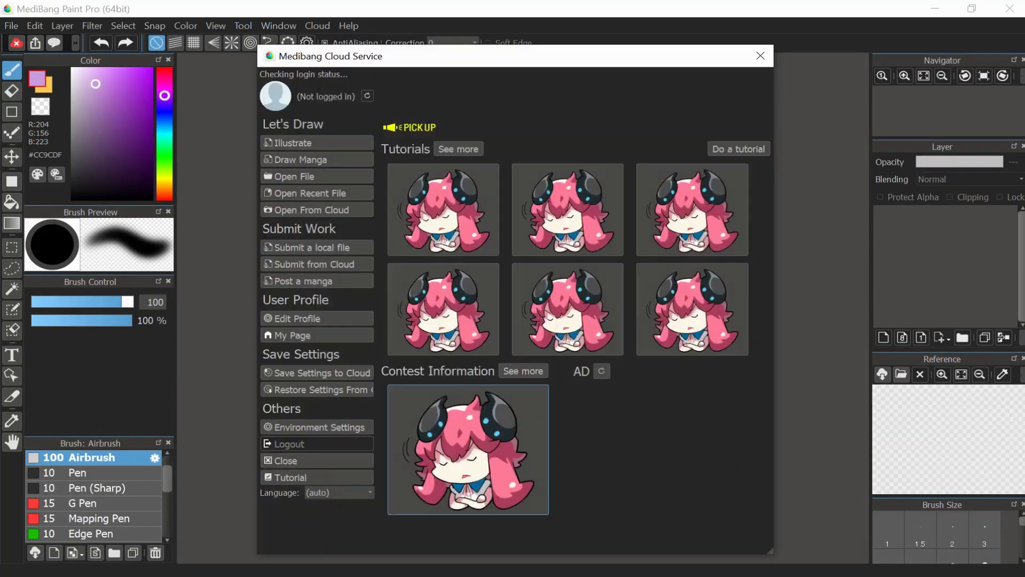
key(ctrl+o)
double_click(188, 286)
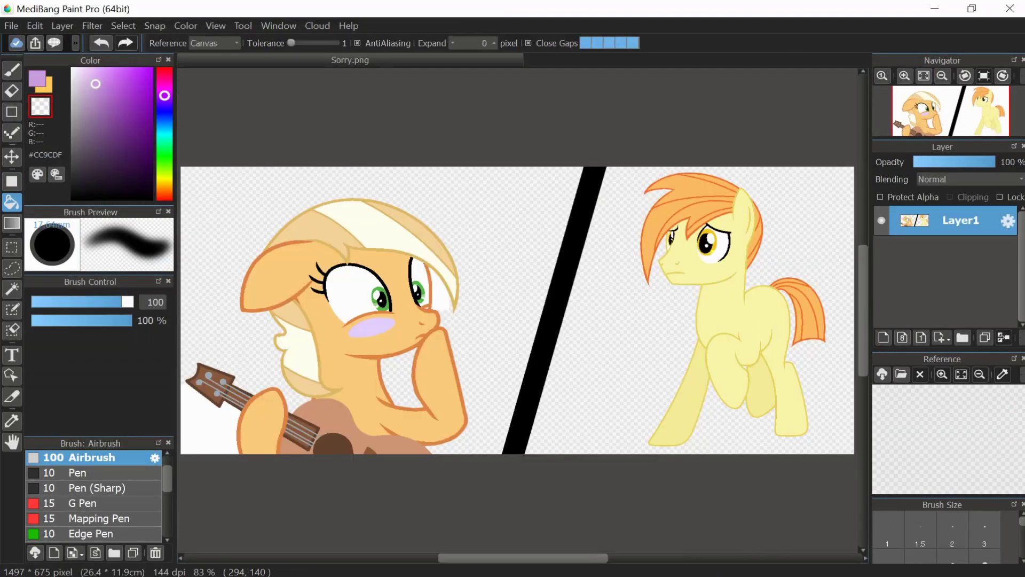
Add the apple orchard background image as a new layer beneath the ponies
click(11, 26)
click(32, 117)
key(alt+Up)
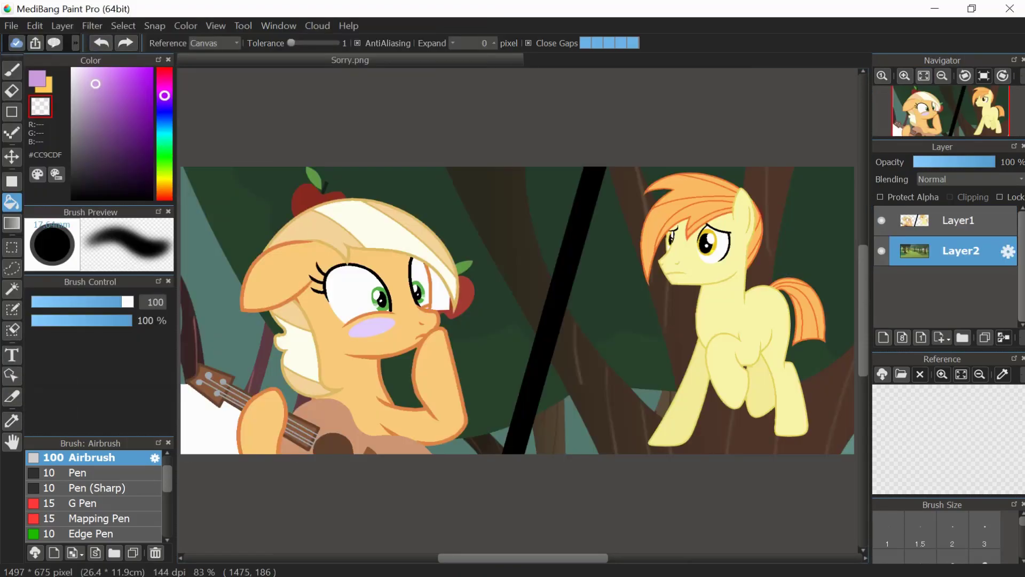
Erase the leftover white between the face and bangs and around the guitar neck on Layer1 with a transparent size 10 Pen
click(959, 220)
scroll(443, 289, up, 4)
key(b)
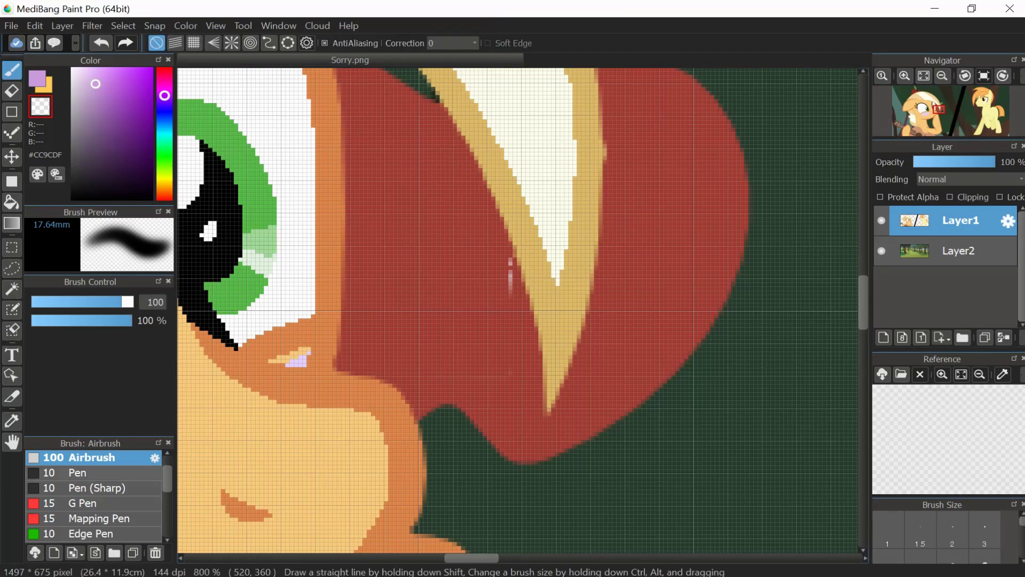
click(79, 472)
scroll(492, 275, down, 2)
drag(201, 415, 328, 233)
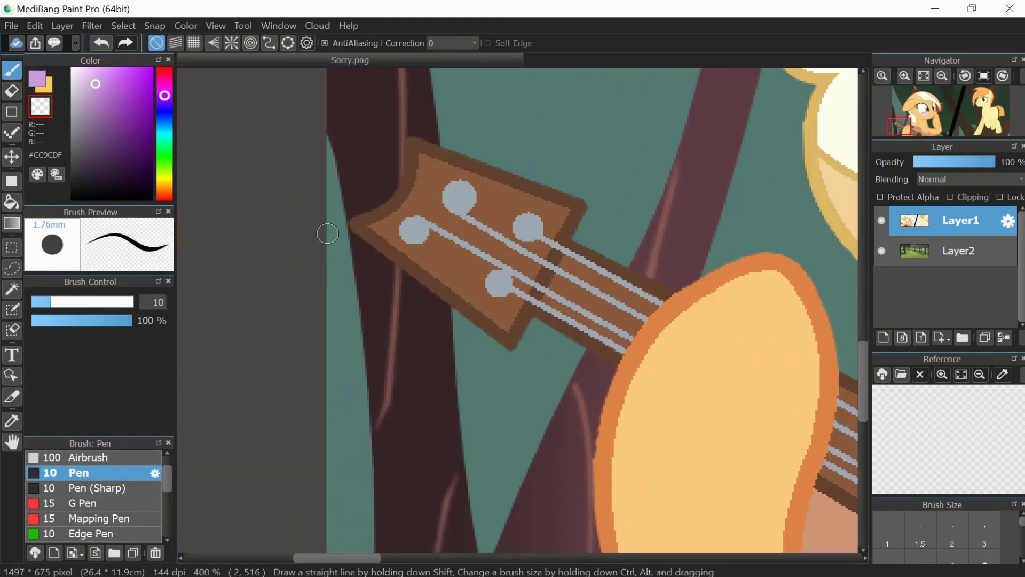
Scale down and position the orchard background on Layer2 so it fills the guitar pony's side of the divider
key(ctrl+0)
click(958, 250)
key(ctrl+t)
scroll(691, 395, down, 2)
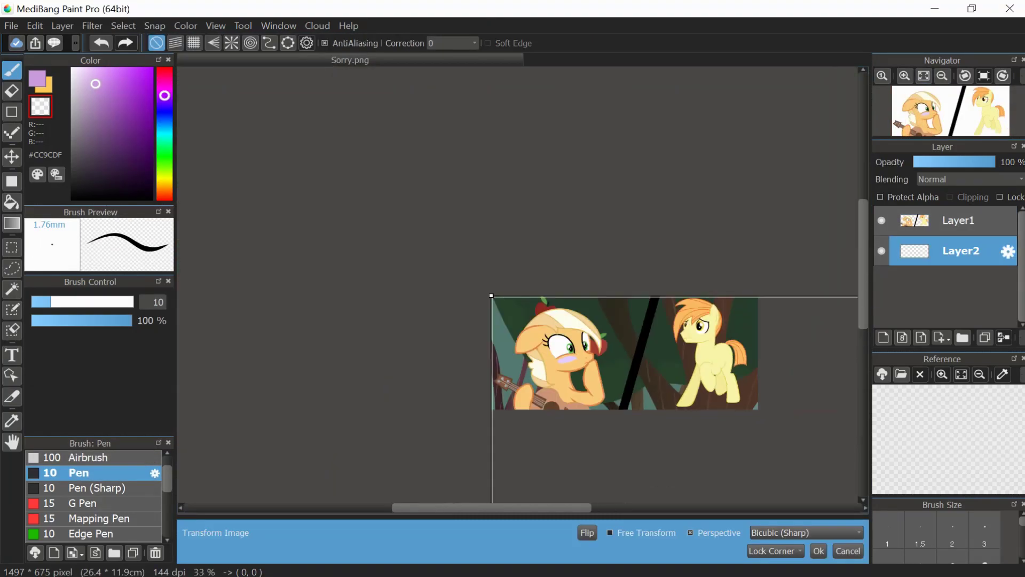
drag(491, 507, 557, 508)
drag(270, 295, 637, 351)
drag(747, 414, 305, 353)
drag(557, 507, 527, 508)
drag(297, 291, 172, 270)
click(819, 550)
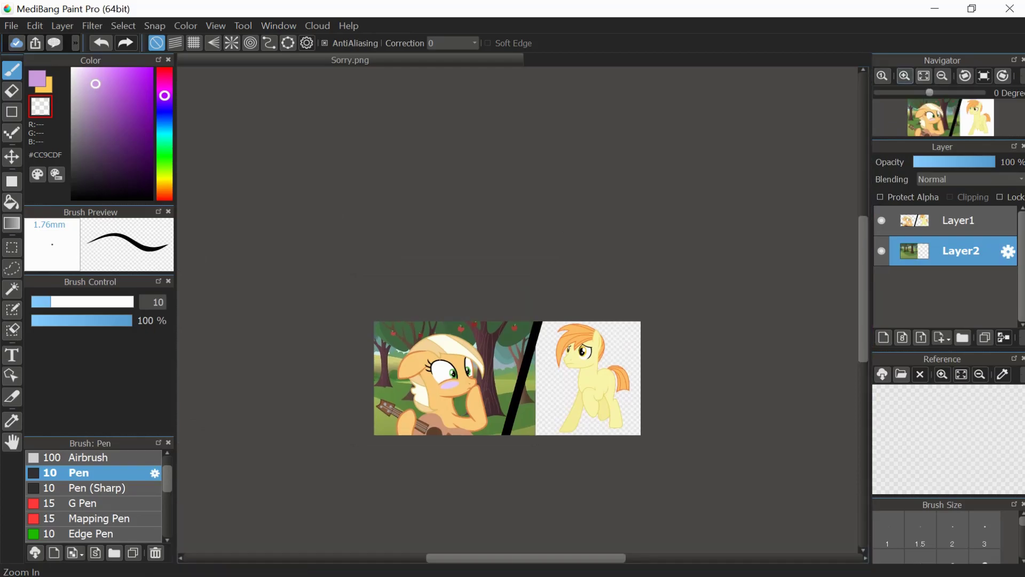
Erase the orchard background that spills past the divider on Layer2 with a size 70 eraser
key(ctrl+0)
key(e)
mouse_move(590, 235)
mouse_down()
mouse_move(556, 360)
mouse_move(586, 357)
mouse_move(581, 444)
mouse_up()
Add the sweet apple acres fence background as a new layer above Layer2, scaled down to fill the standing pony's side of the divider
click(11, 25)
click(53, 155)
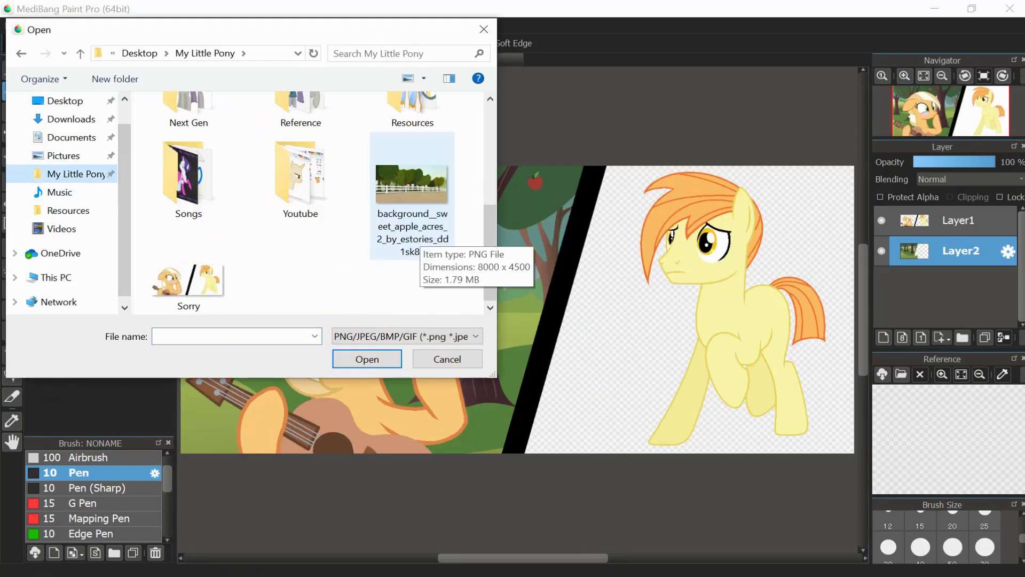
double_click(412, 224)
click(123, 26)
click(160, 192)
drag(518, 283, 414, 355)
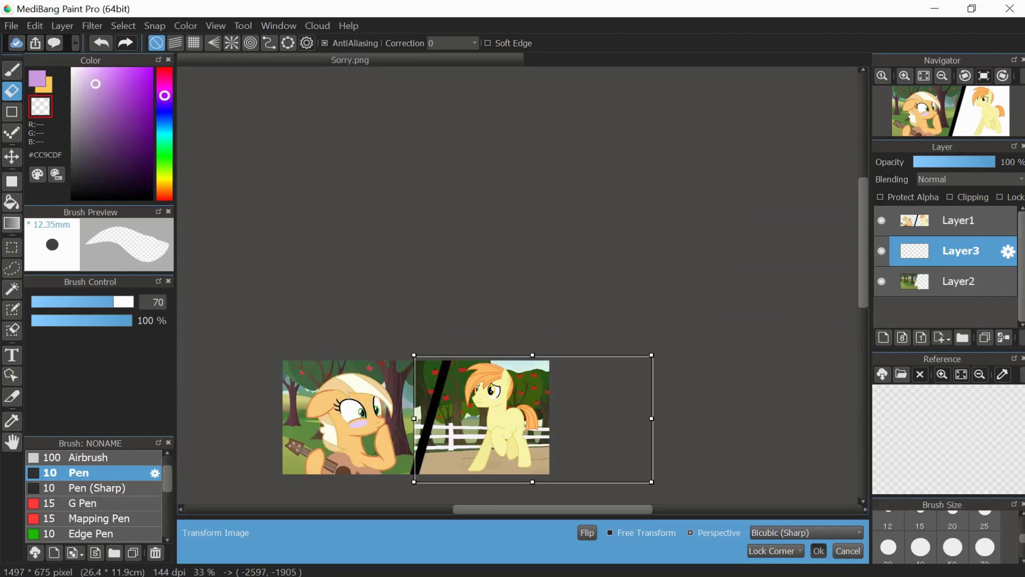
key(Return)
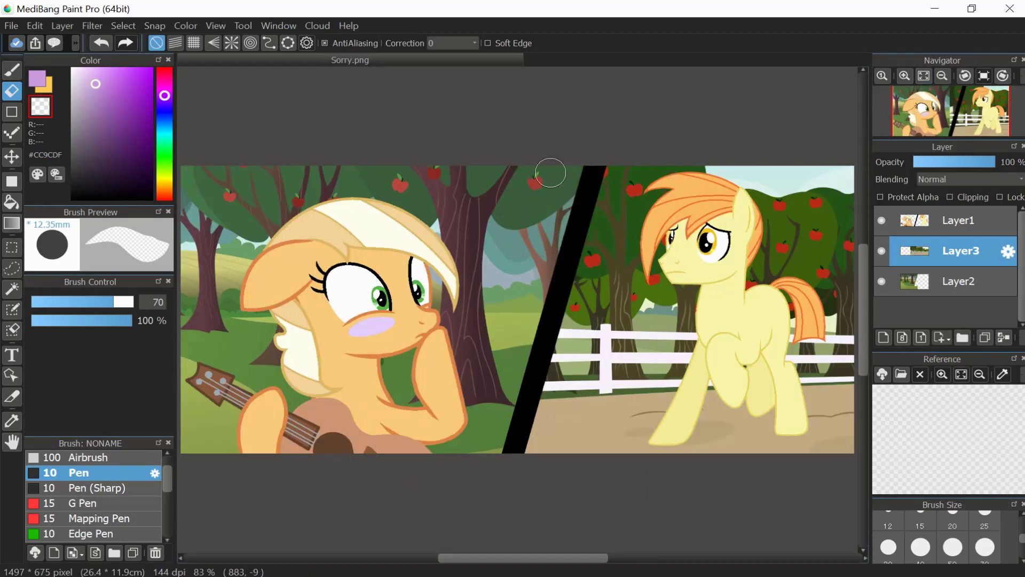
Add the brown cowboy hats image as a new layer above the fence background and beneath the ponies
click(35, 26)
scroll(299, 203, down, 2)
double_click(412, 225)
scroll(299, 203, down, 3)
double_click(412, 171)
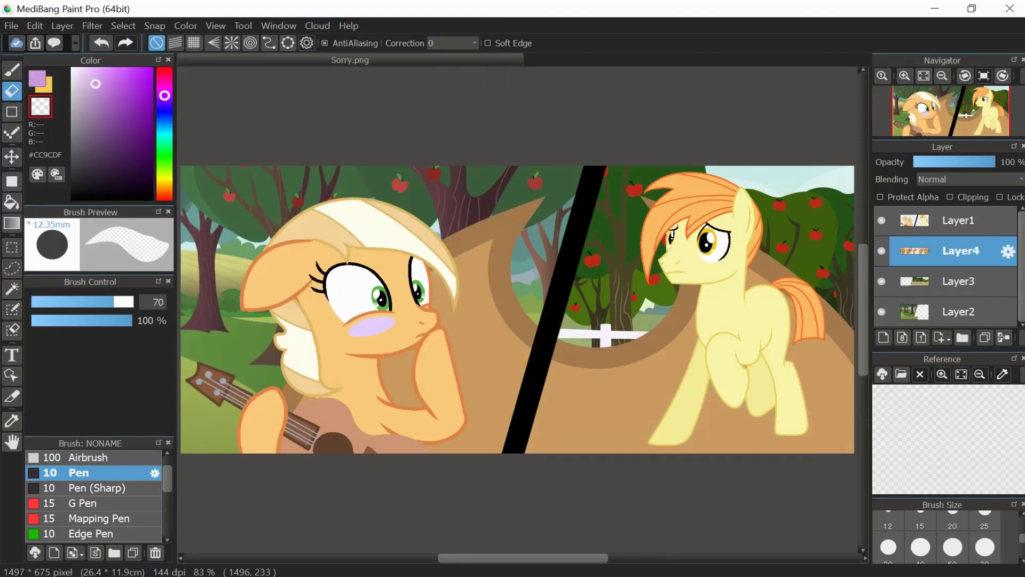
Scale down the cowboy hats on Layer4 so the row of hats fits near the canvas's upper edge
key(ctrl+t)
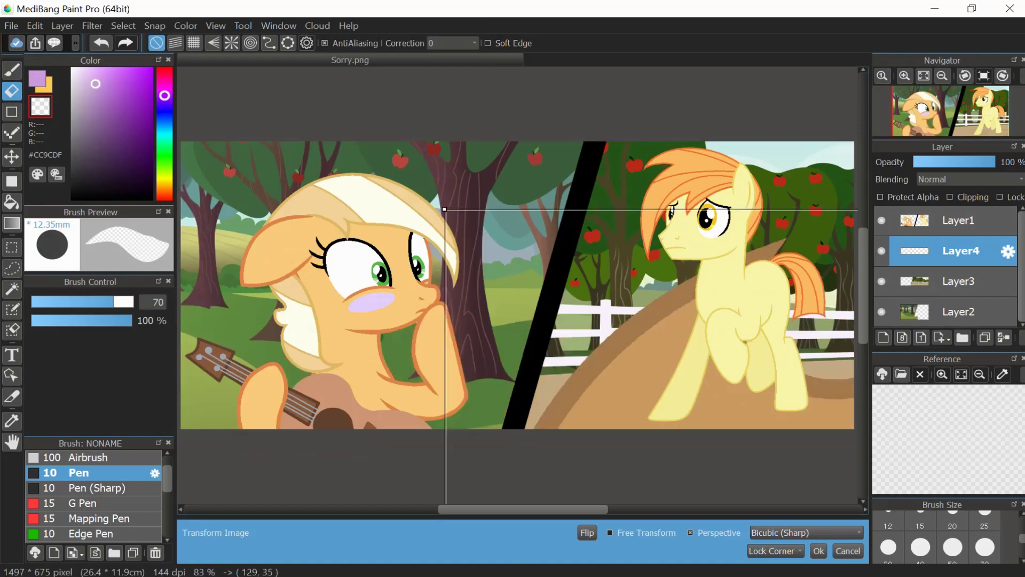
drag(782, 246, 402, 246)
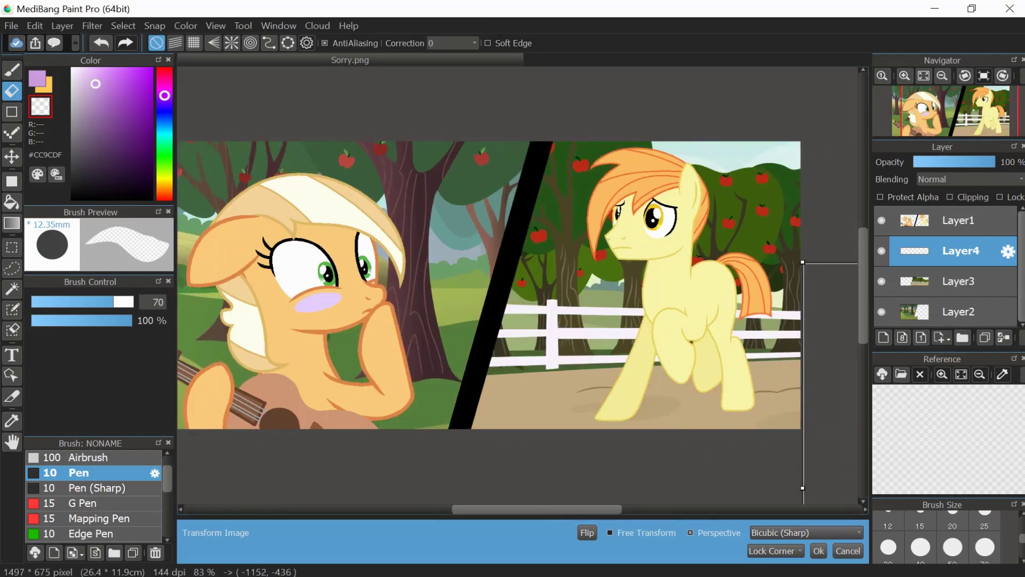
scroll(401, 246, down, 4)
mouse_move(854, 382)
mouse_down()
mouse_move(827, 352)
mouse_move(512, 282)
mouse_move(540, 225)
mouse_up()
scroll(405, 300, up, 4)
key(Return)
Remove the surplus hats on Layer4 with lasso selections, keeping only the tilted hat beside the divider
click(12, 267)
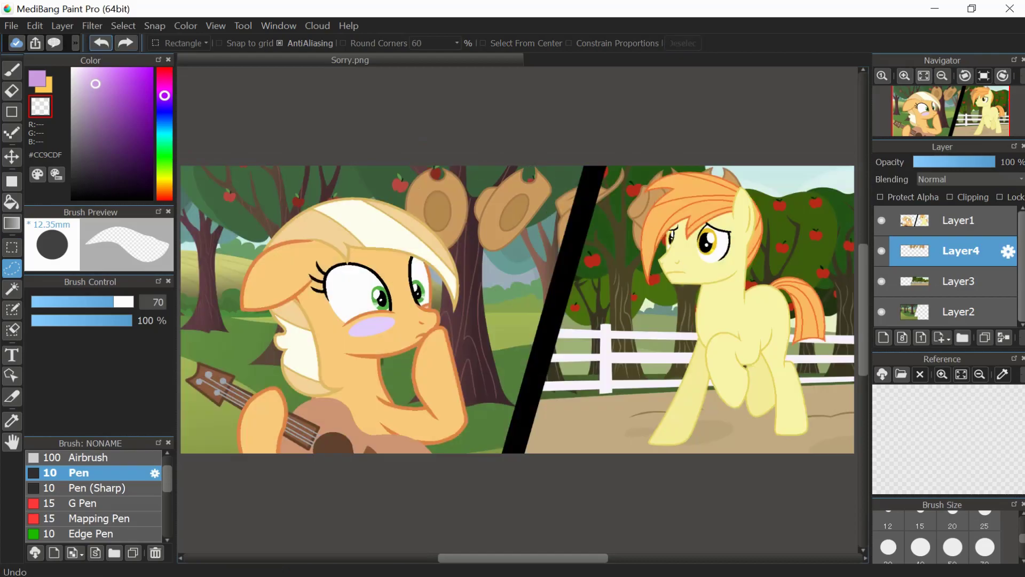
key(Delete)
key(ctrl+z)
Transform the remaining hat so it sits enlarged behind the guitar pony's head
click(123, 26)
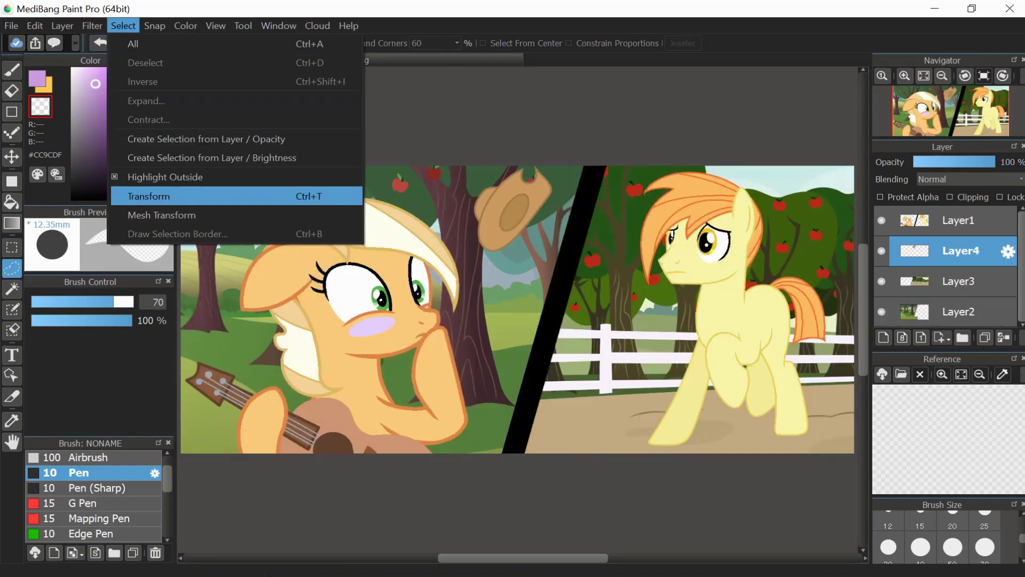
click(184, 194)
drag(251, 199, 214, 124)
click(819, 551)
Add the carrot cake slice image as a new layer and scale it down beside the standing pony
click(12, 26)
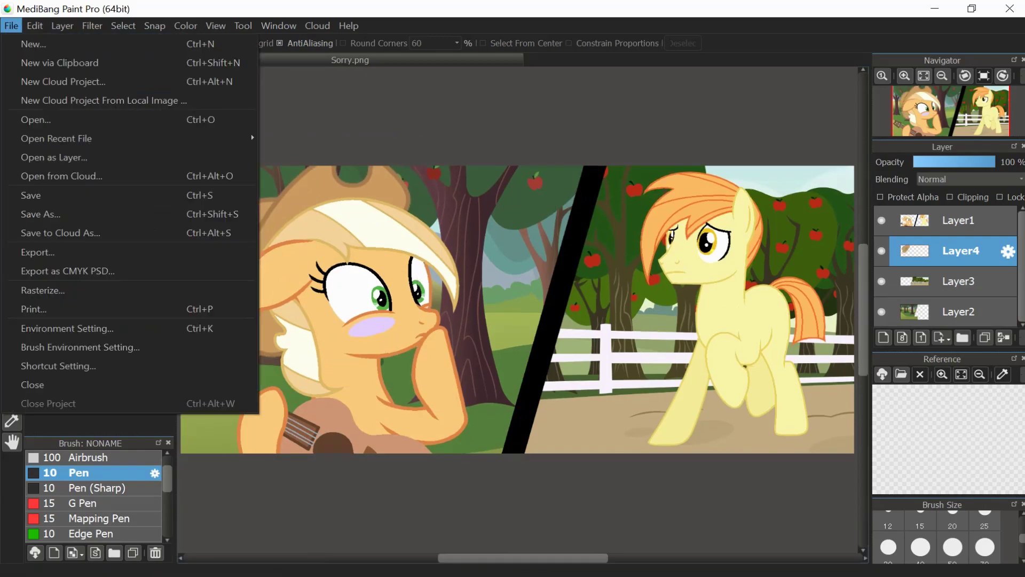
click(32, 117)
scroll(302, 203, down, 5)
double_click(320, 251)
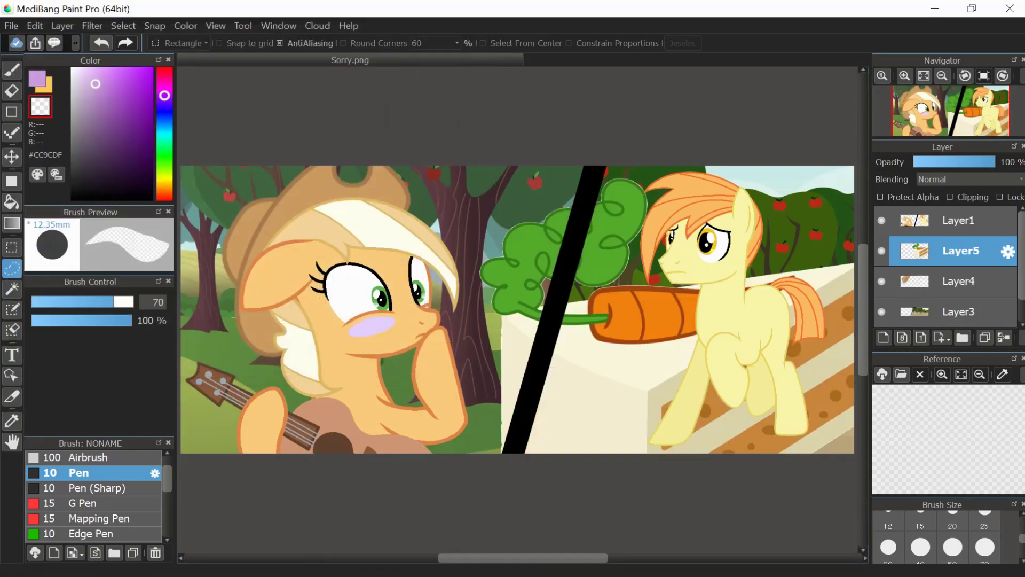
drag(479, 153, 580, 250)
drag(625, 296, 622, 294)
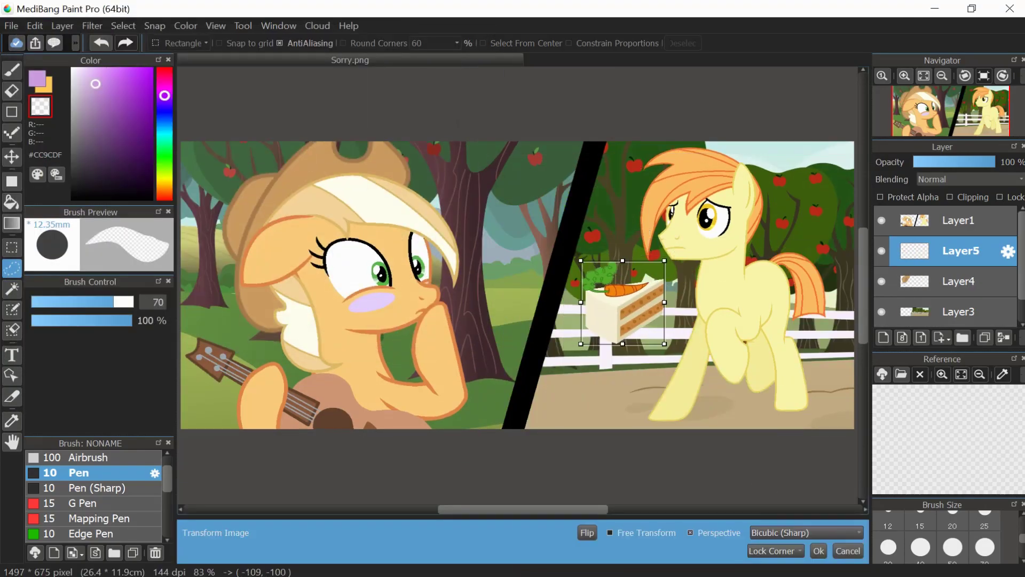
click(819, 550)
Move Layer5 above Layer1, then flip, shrink and narrow the cake slice into a cutie mark on the standing pony's flank
drag(955, 250, 956, 216)
scroll(513, 310, right, 5)
scroll(512, 310, up, 3)
click(123, 26)
click(171, 195)
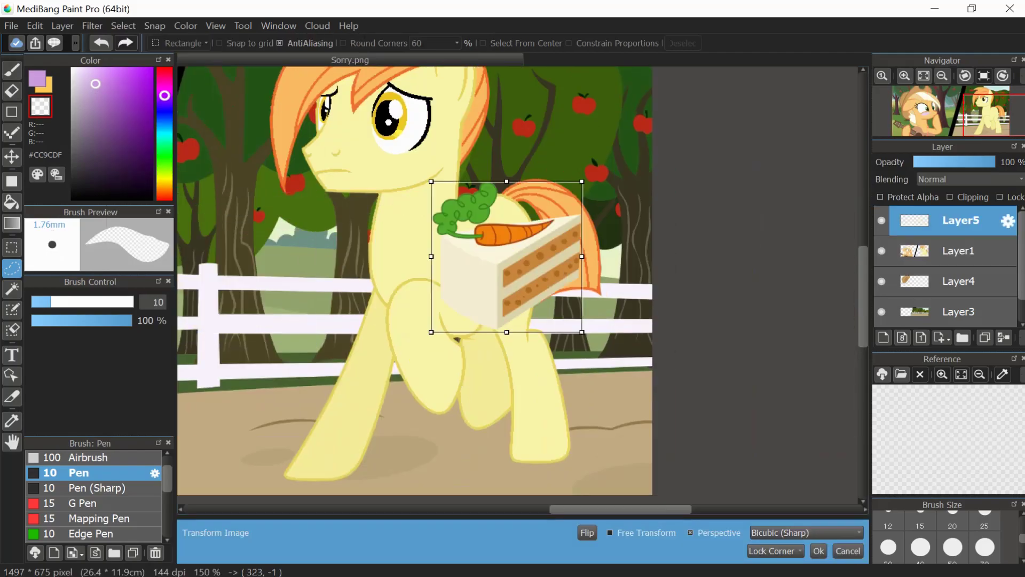
click(586, 533)
drag(433, 323, 502, 285)
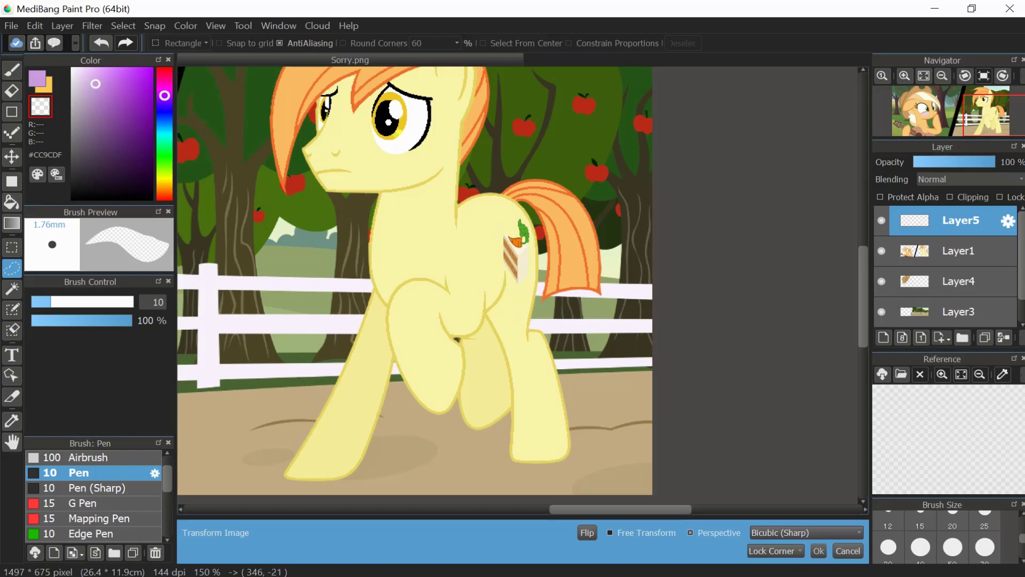
scroll(606, 296, up, 3)
drag(389, 119, 409, 163)
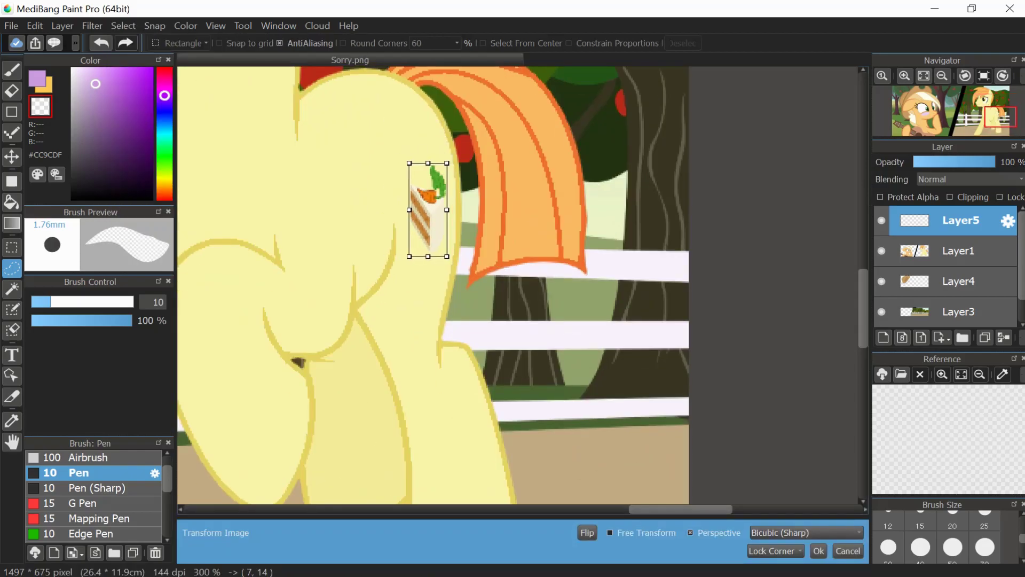
click(819, 550)
Add the crescent moon and star cutie mark image as a new layer above Layer5
click(924, 75)
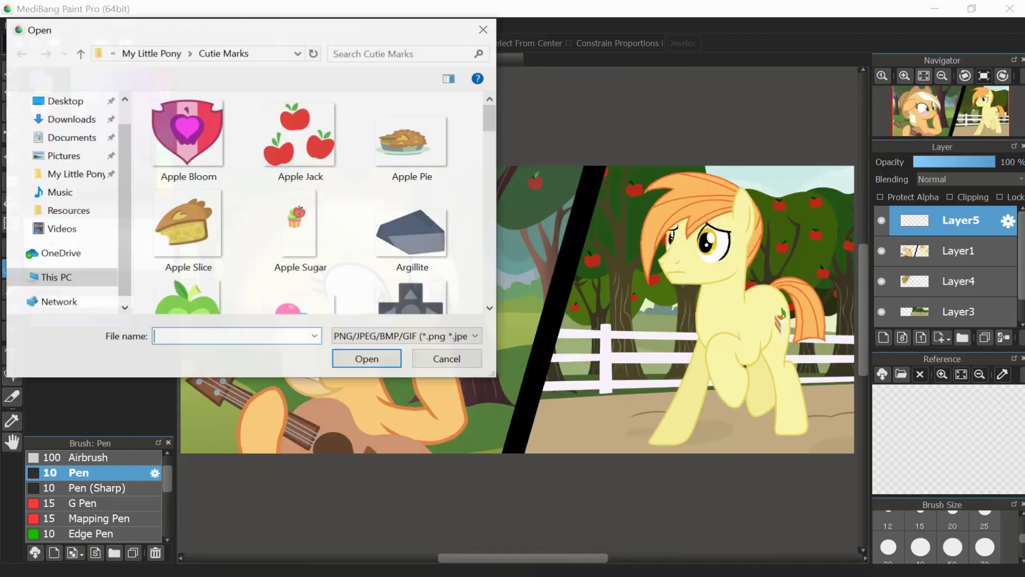
scroll(317, 213, down, 5)
double_click(318, 214)
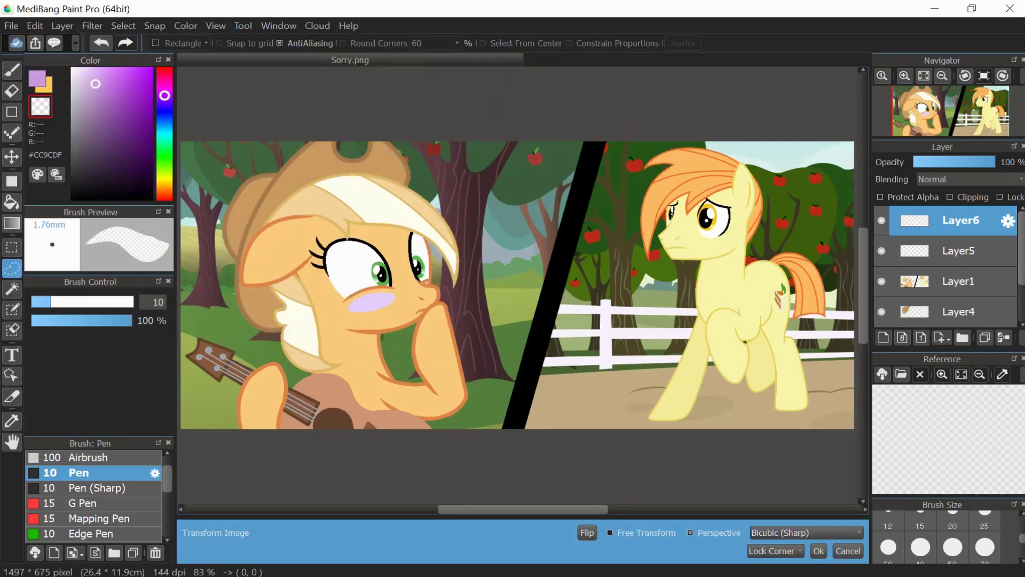
Scale and position the moon and star between the guitar pony's hat and the divider, and move Layer6 beneath Layer1
scroll(521, 283, down, 3)
drag(709, 457, 569, 405)
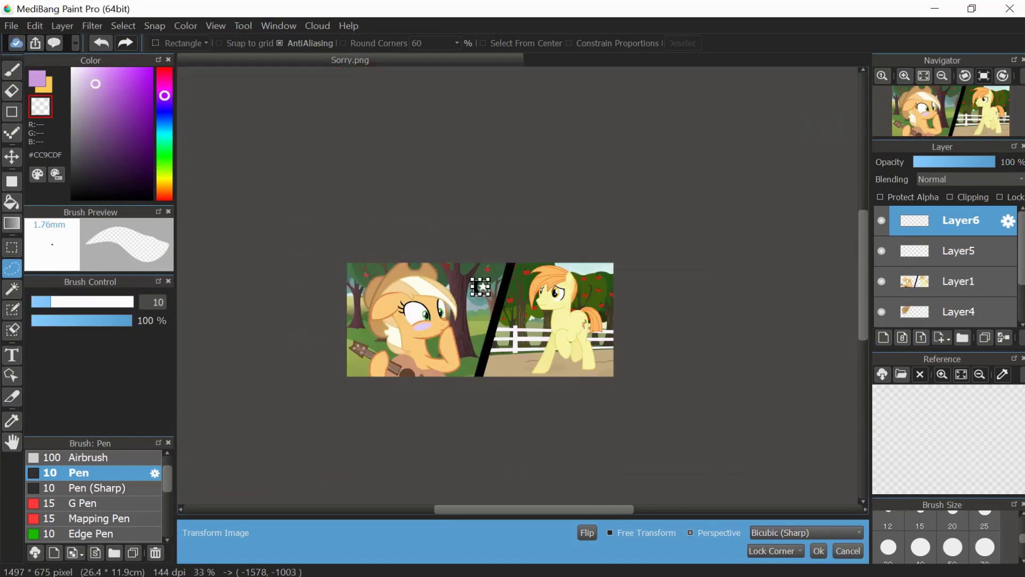
scroll(522, 358, up, 5)
drag(531, 165, 572, 131)
drag(487, 201, 452, 249)
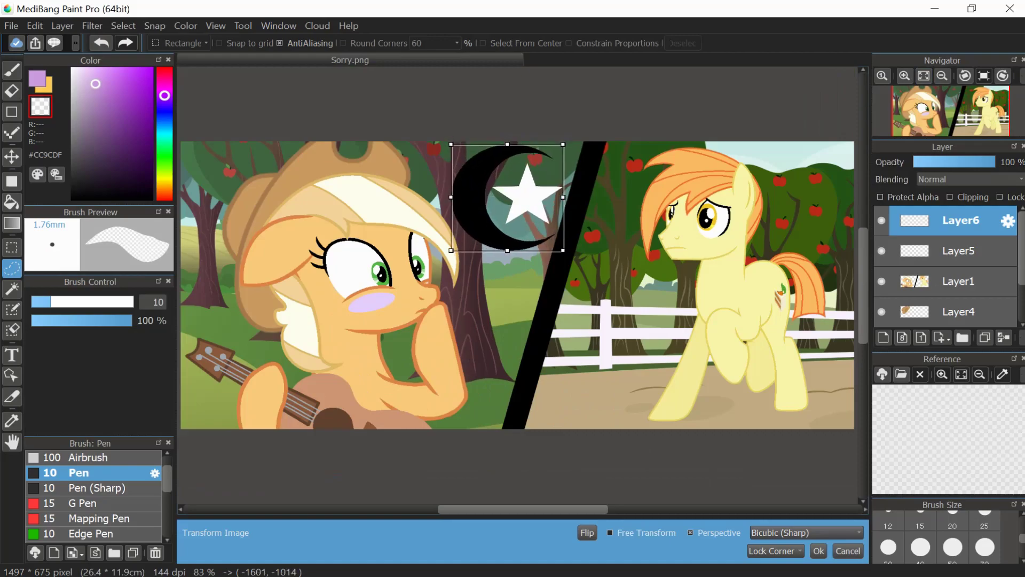
click(818, 551)
drag(939, 220, 940, 283)
Draw a filled dark ellipse as a ground shadow under the standing pony and lower its layer's opacity
click(37, 78)
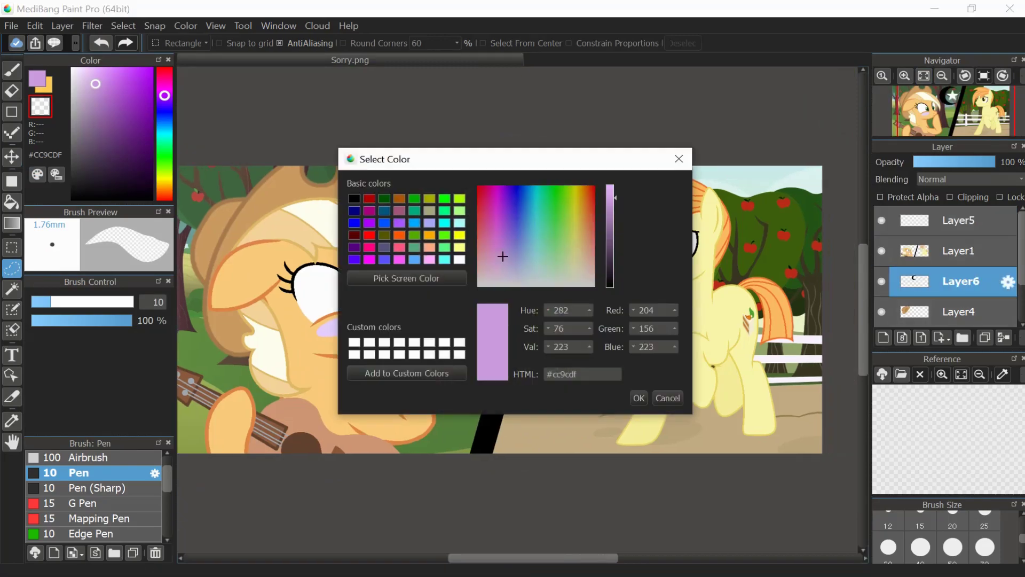
key(Escape)
click(12, 181)
click(182, 43)
click(171, 68)
drag(610, 420, 793, 463)
drag(994, 162, 956, 161)
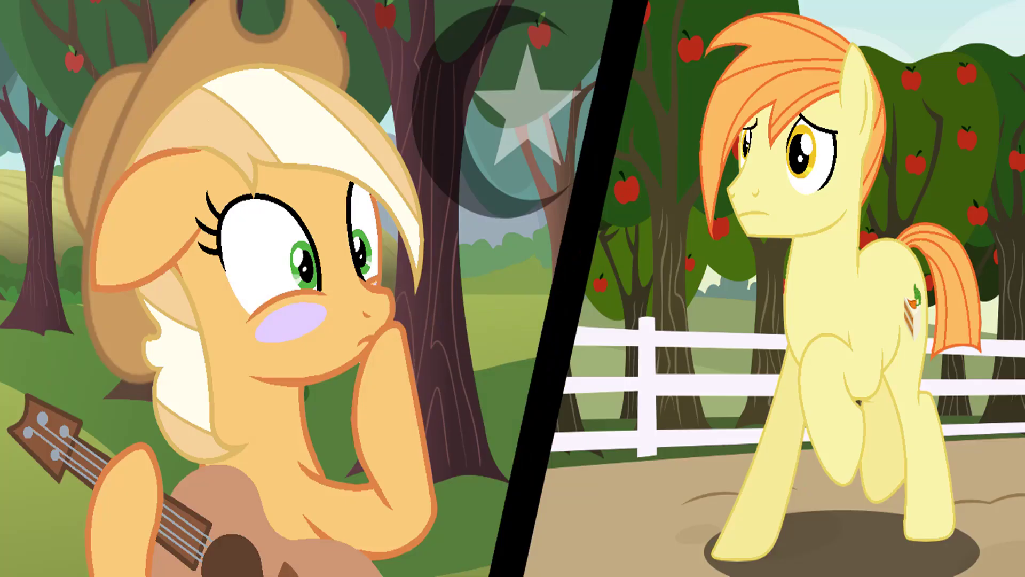